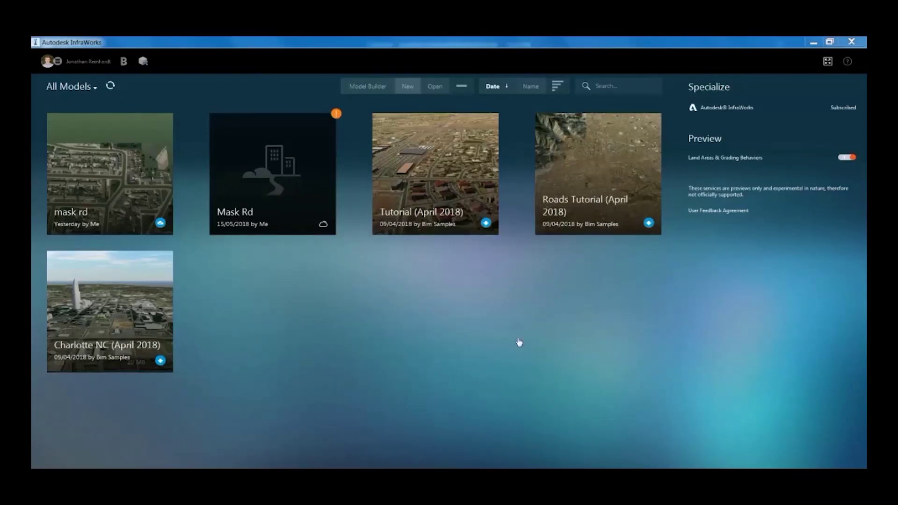
Step: Start a new Model Builder model, find Wood Quay, Dublin 8, and frame the surrounding blocks as the area of interest
{"action": "left_click", "coordinate": [368, 88]}
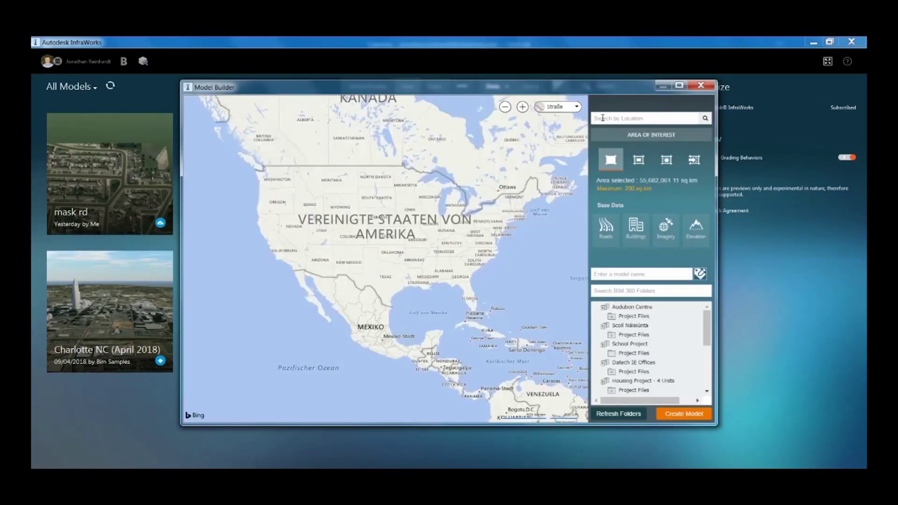
{"action": "type", "text": "wood "}
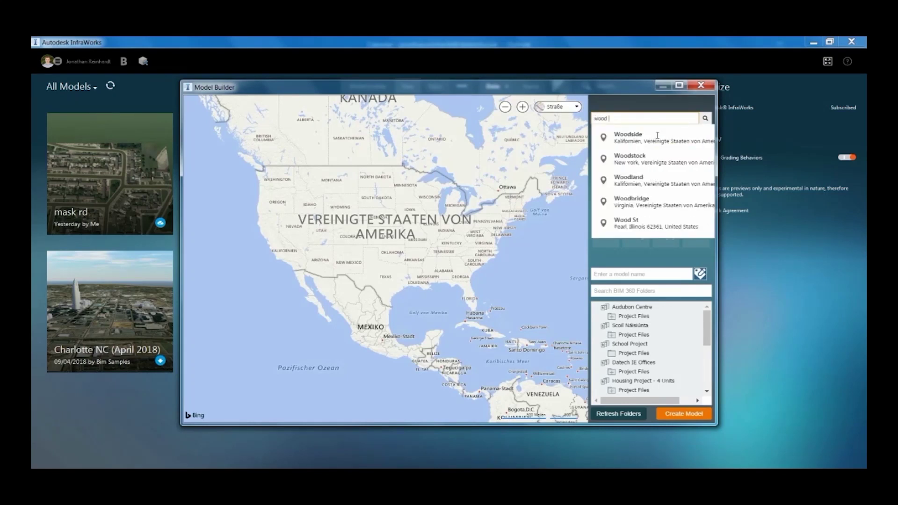
{"action": "type", "text": "quay, dublin 8"}
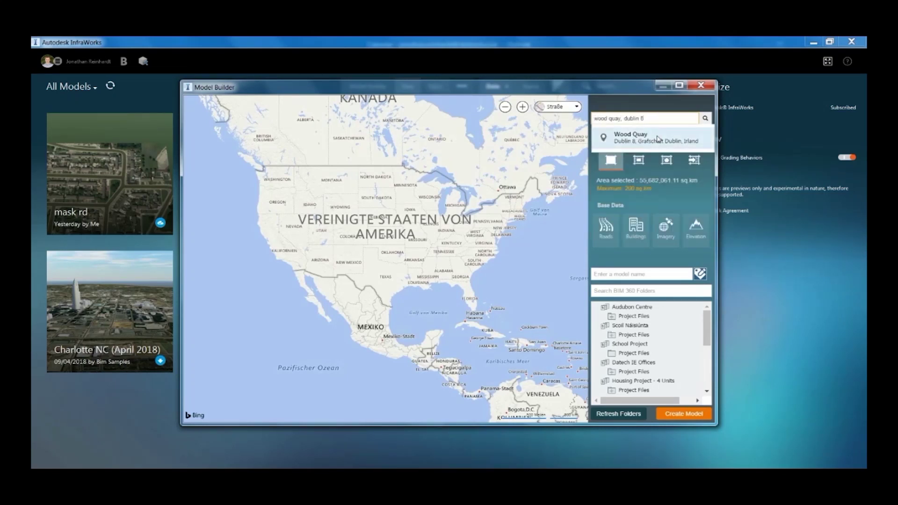
{"action": "left_click", "coordinate": [657, 137]}
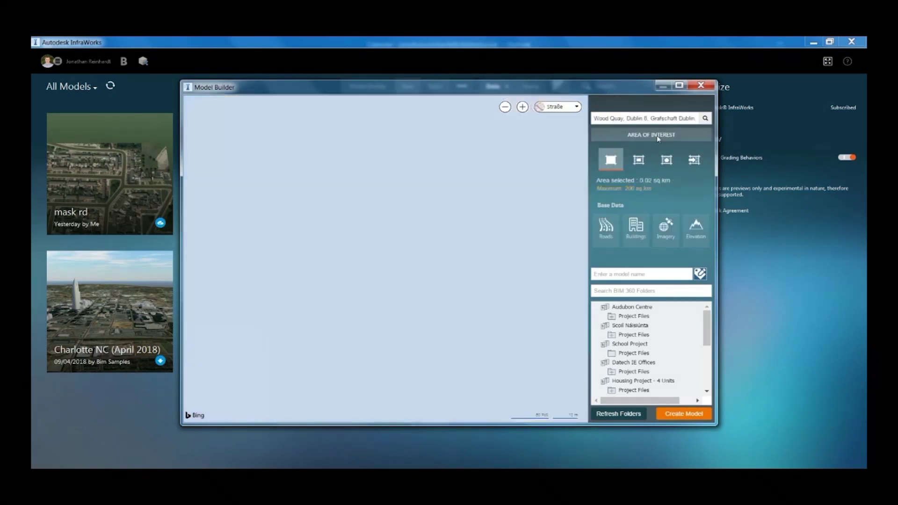
{"action": "scroll", "coordinate": [460, 241], "scroll_direction": "up", "scroll_amount": 2}
{"action": "scroll", "coordinate": [460, 240], "scroll_direction": "down", "scroll_amount": 4}
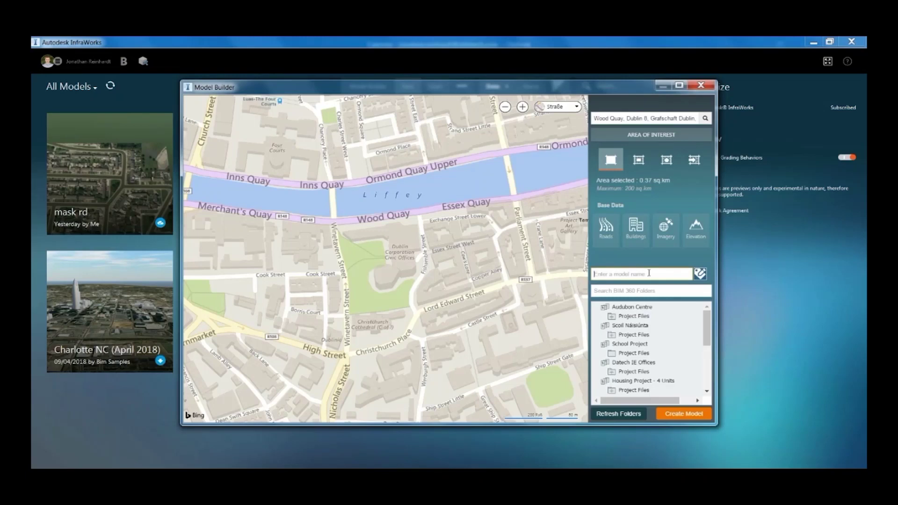
Step: Name the model "DCC, Wood Quay", store it in the Scoil Náisiúnta Project Files folder, and create it
{"action": "type", "text": "DCC, Wood Quay"}
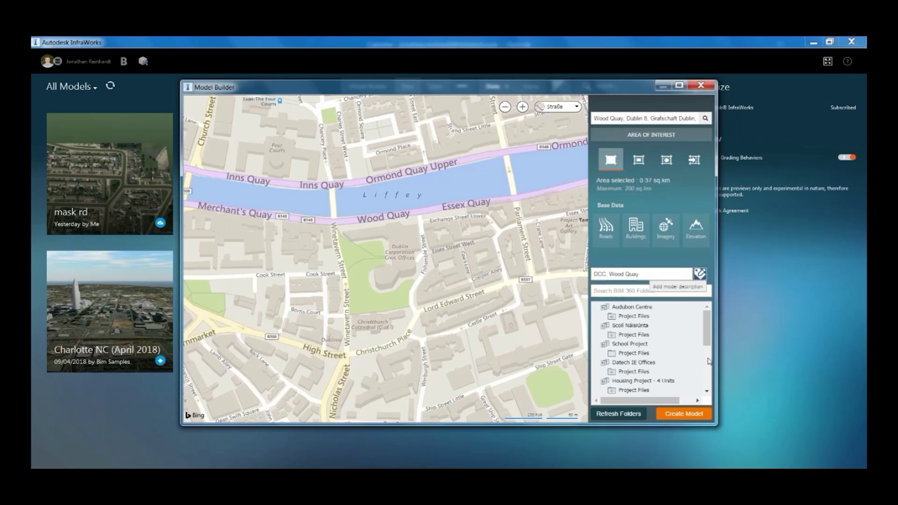
{"action": "scroll", "coordinate": [703, 326], "scroll_direction": "down", "scroll_amount": 10}
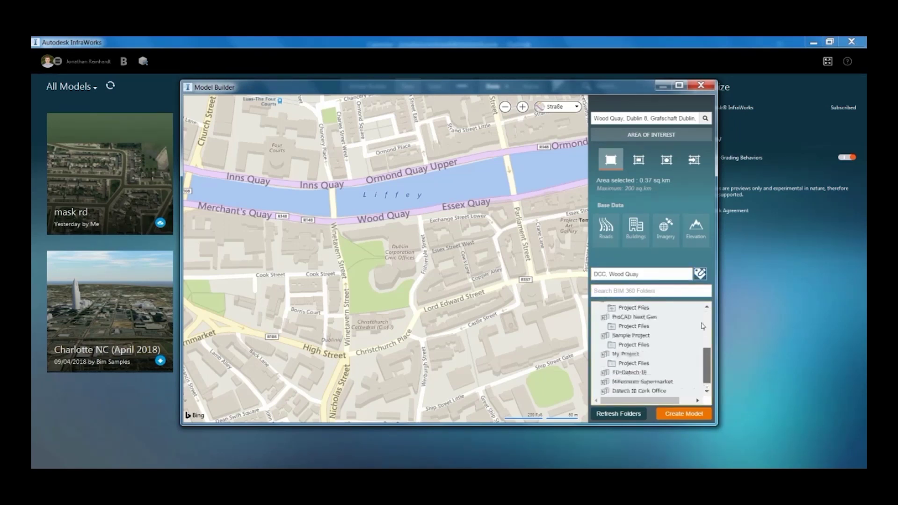
{"action": "scroll", "coordinate": [703, 326], "scroll_direction": "up", "scroll_amount": 5}
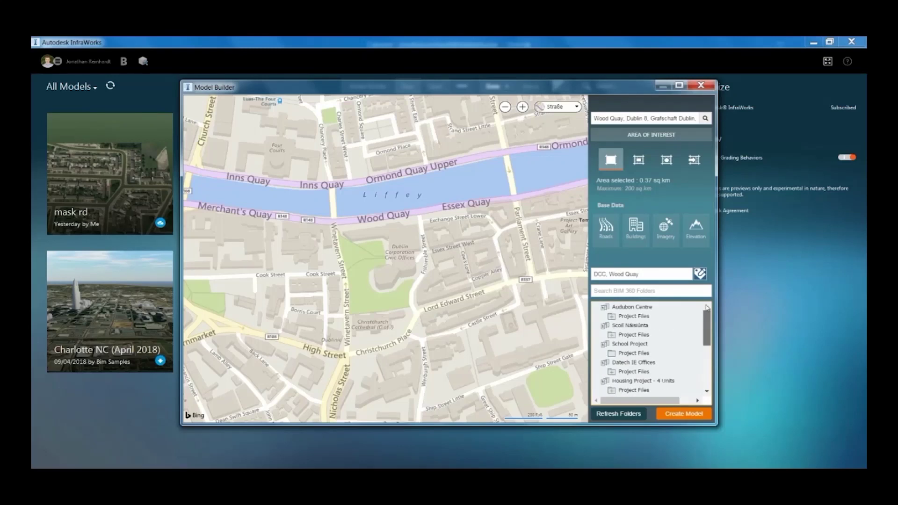
{"action": "left_click", "coordinate": [632, 353]}
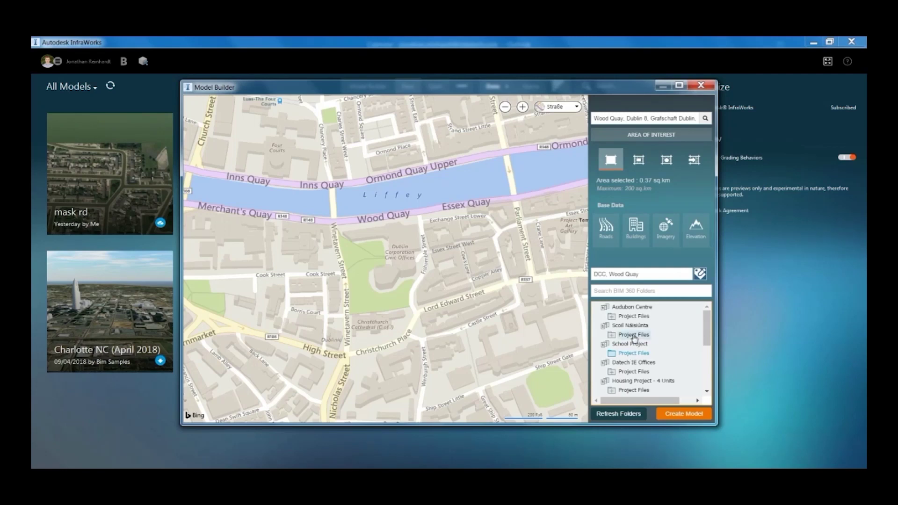
{"action": "left_click", "coordinate": [633, 335]}
{"action": "left_click", "coordinate": [675, 414]}
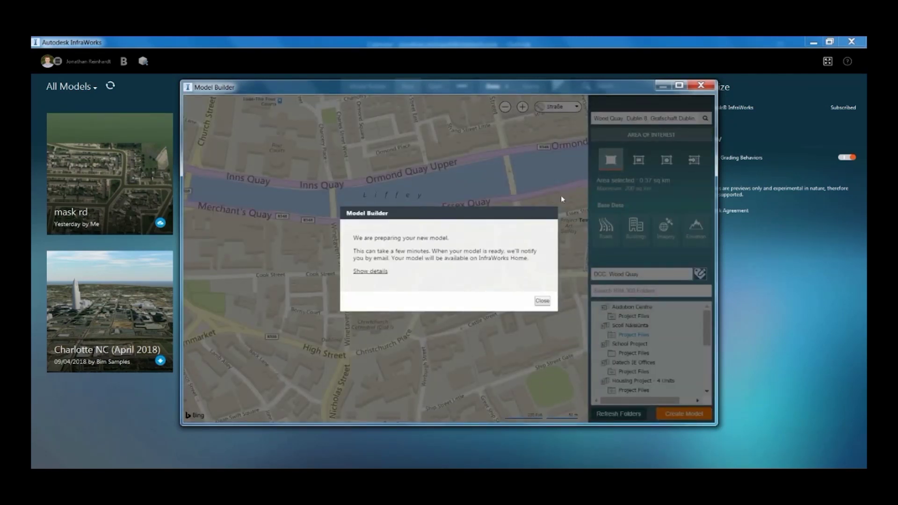
{"action": "left_click", "coordinate": [368, 272]}
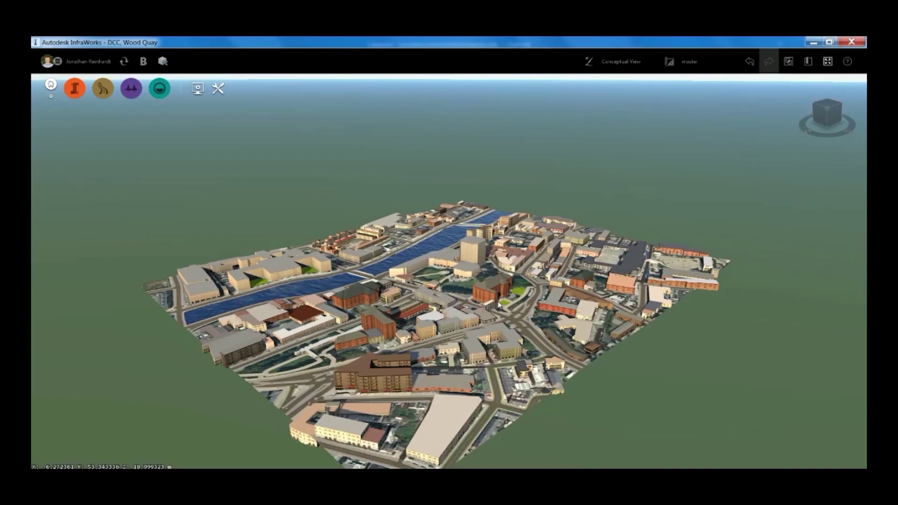
Step: Examine the generated Wood Quay model from several angles, including the riverside buildings up close and from above
{"action": "scroll", "coordinate": [499, 304], "scroll_direction": "up", "scroll_amount": 5}
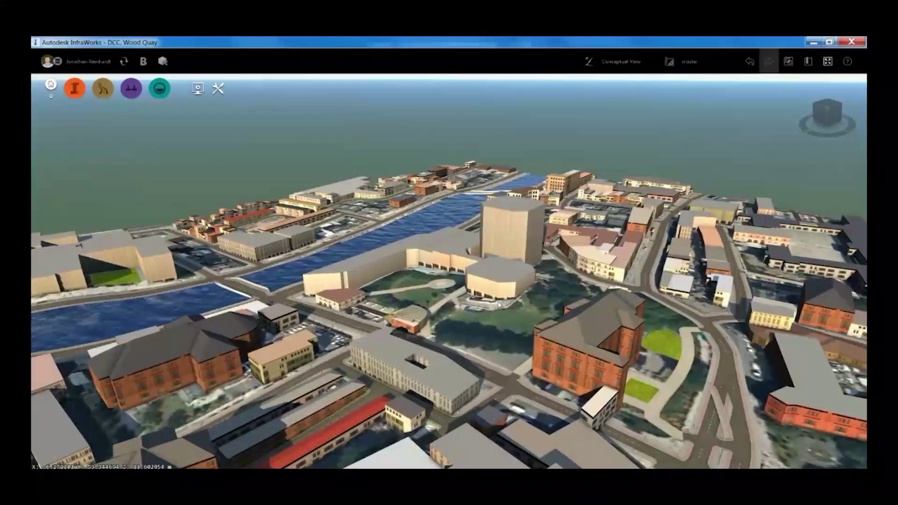
{"action": "scroll", "coordinate": [500, 304], "scroll_direction": "down", "scroll_amount": 3}
{"action": "scroll", "coordinate": [499, 304], "scroll_direction": "down", "scroll_amount": 2}
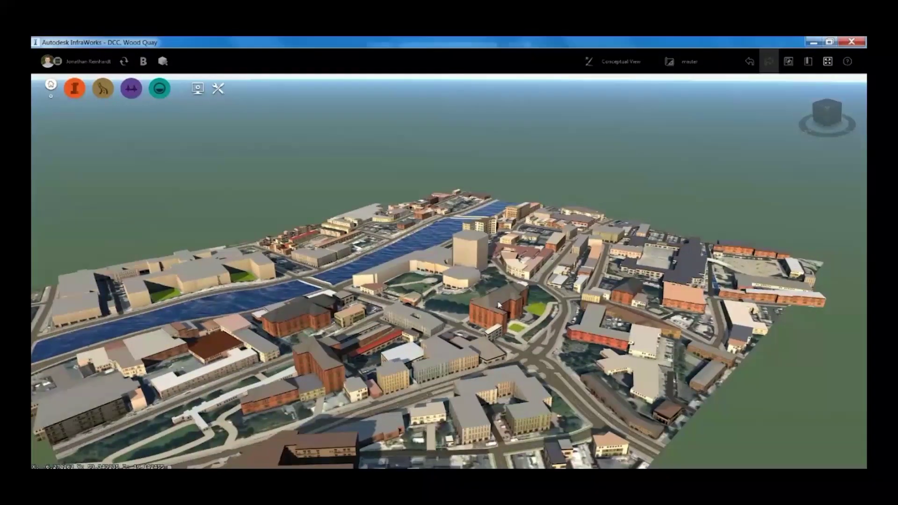
{"action": "left_click_drag", "start_coordinate": [498, 305], "coordinate": [499, 305]}
{"action": "middle_click_drag", "start_coordinate": [499, 305], "coordinate": [499, 304], "text": "shift"}
{"action": "left_click_drag", "start_coordinate": [498, 304], "coordinate": [499, 305]}
{"action": "scroll", "coordinate": [499, 304], "scroll_direction": "up", "scroll_amount": 6}
{"action": "middle_click_drag", "start_coordinate": [498, 305], "coordinate": [499, 305], "text": "shift"}
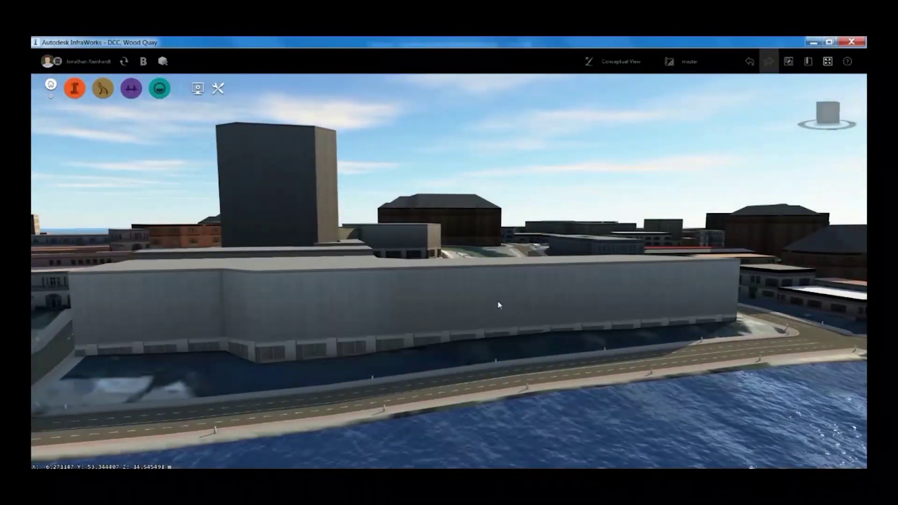
{"action": "left_click_drag", "start_coordinate": [499, 305], "coordinate": [499, 304]}
{"action": "middle_click_drag", "start_coordinate": [499, 305], "coordinate": [498, 305], "text": "shift"}
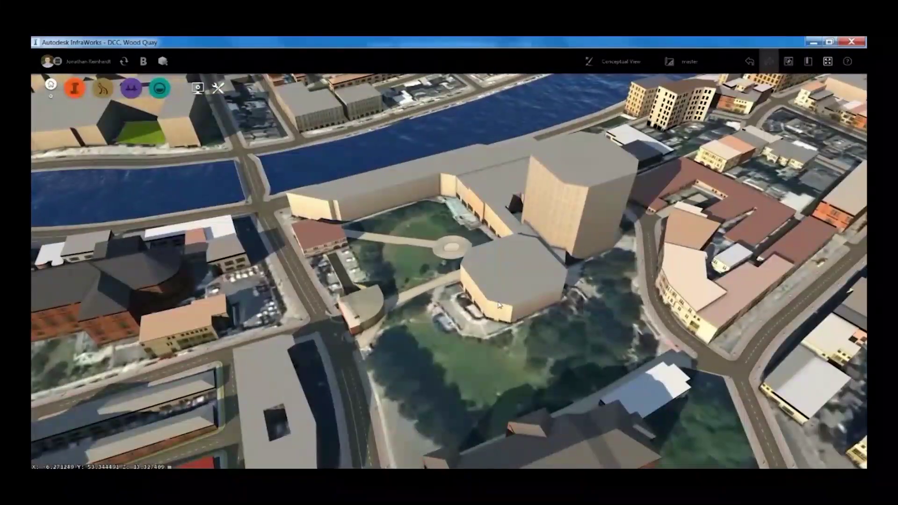
{"action": "middle_click_drag", "start_coordinate": [498, 305], "coordinate": [498, 304], "text": "shift"}
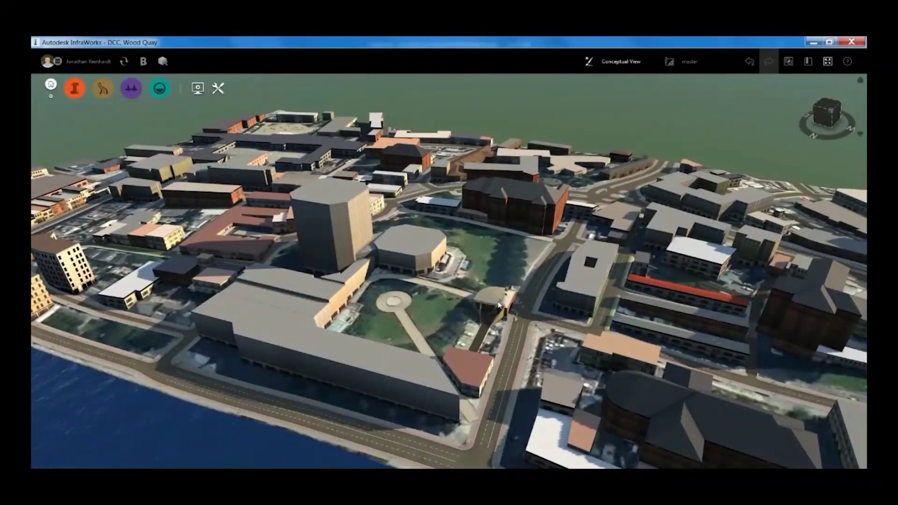
Step: Compare the Engineering View with the Conceptual View and inspect the terrain settings of the Conceptual View
{"action": "left_click", "coordinate": [589, 61]}
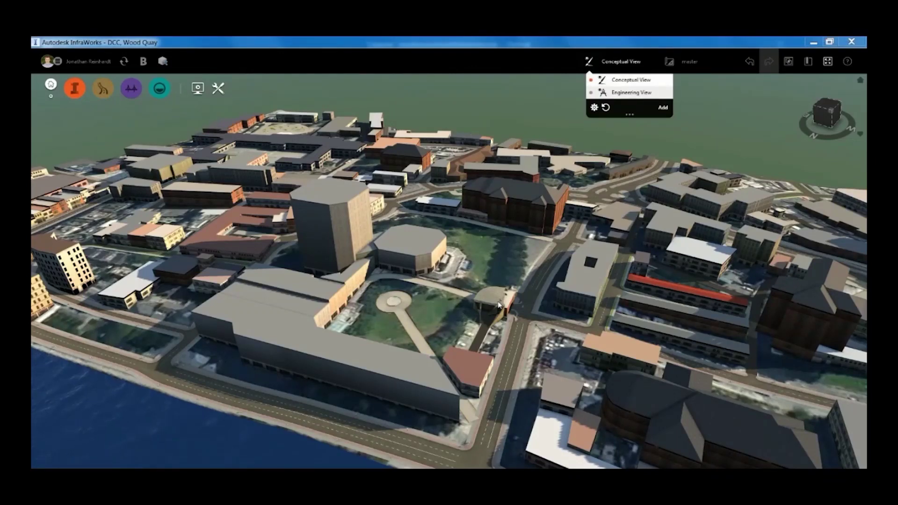
{"action": "left_click", "coordinate": [631, 93]}
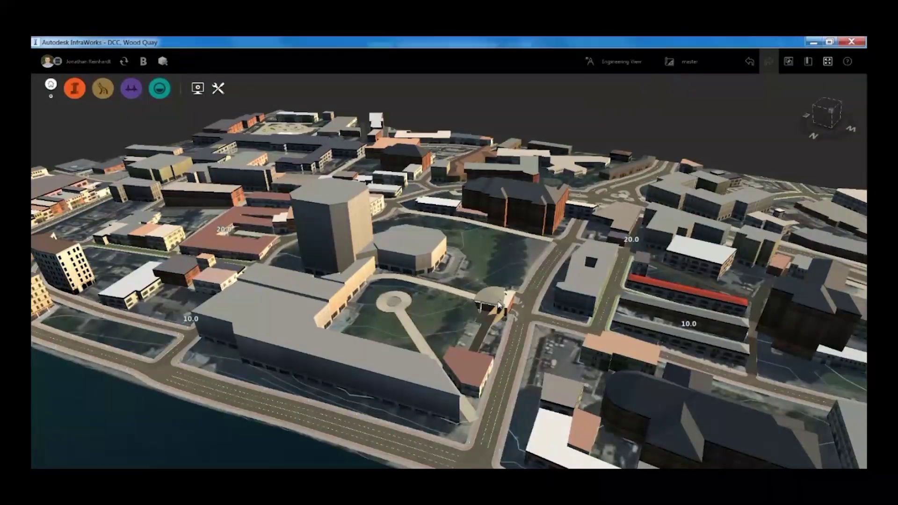
{"action": "mouse_move", "coordinate": [499, 305]}
{"action": "left_mouse_down"}
{"action": "mouse_move", "coordinate": [495, 294]}
{"action": "mouse_move", "coordinate": [499, 305]}
{"action": "left_mouse_up"}
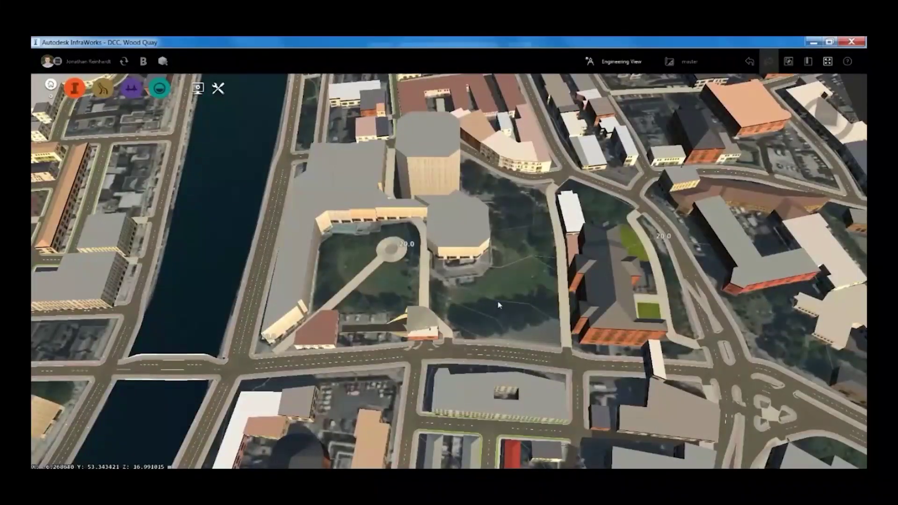
{"action": "left_click", "coordinate": [621, 62]}
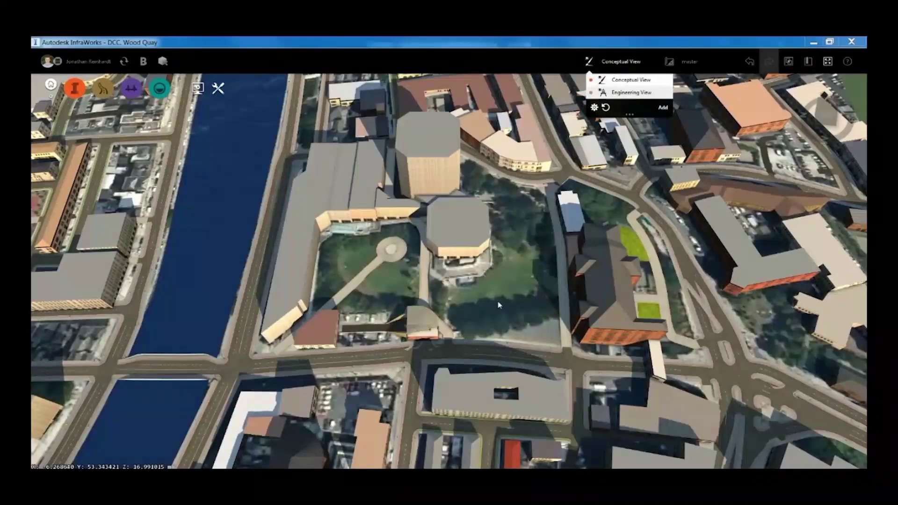
{"action": "left_click", "coordinate": [594, 108]}
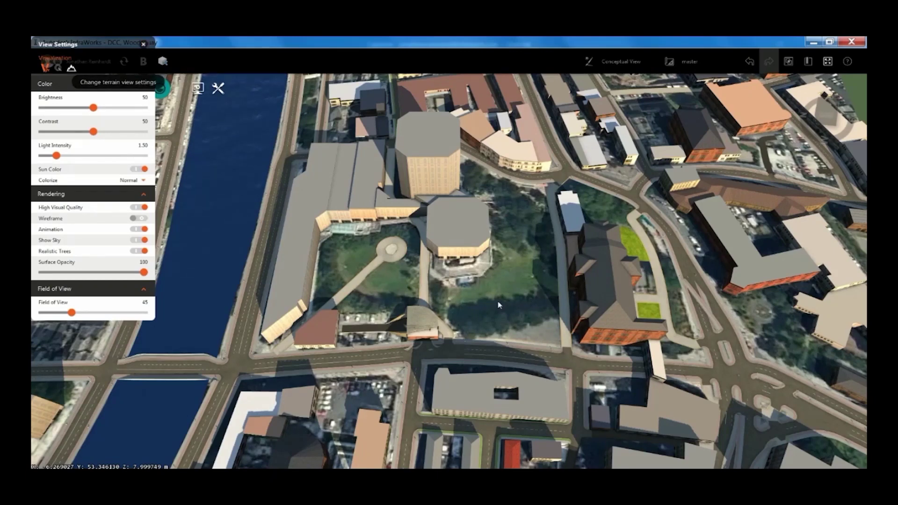
{"action": "left_click", "coordinate": [71, 67]}
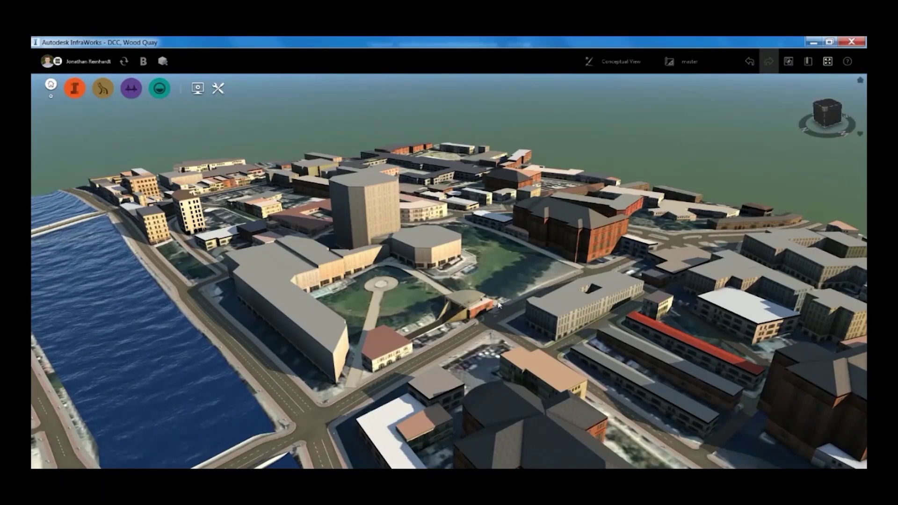
Step: Return to the home screen and look over the available models
{"action": "left_click", "coordinate": [51, 84]}
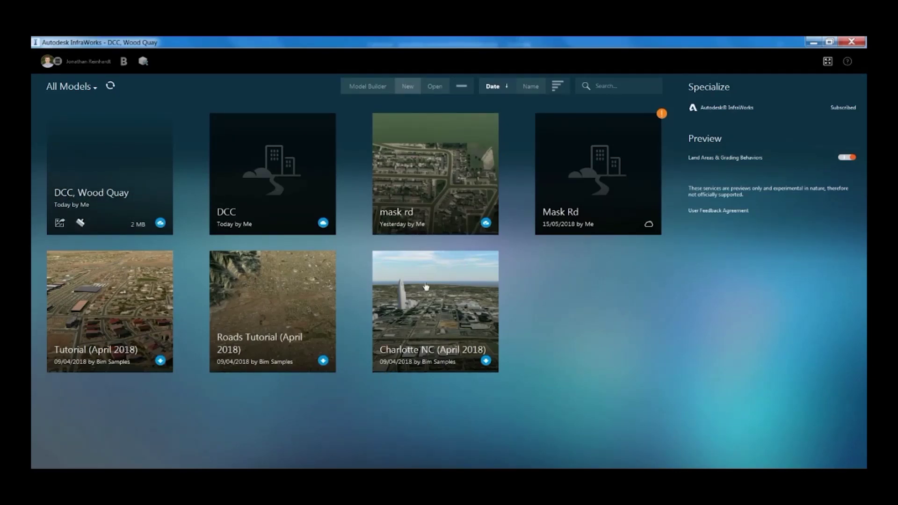
{"action": "left_click", "coordinate": [442, 297]}
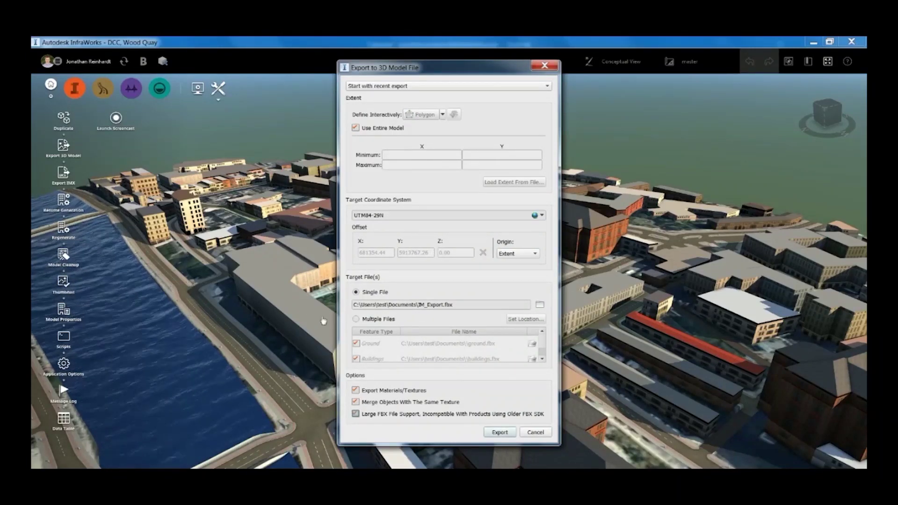
Step: Enable large FBX file support and export the entire model to the single file IM_Export.fbx, replacing the existing file
{"action": "left_click", "coordinate": [355, 414]}
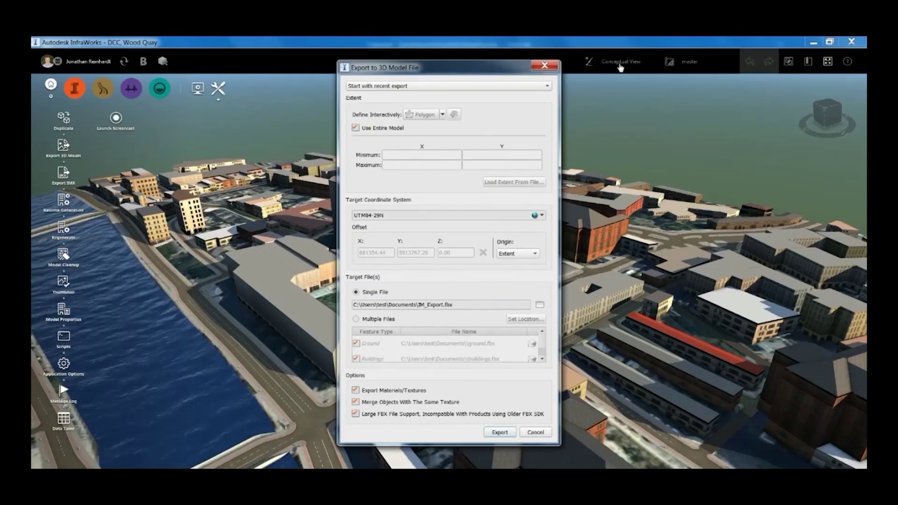
{"action": "key", "text": "Return"}
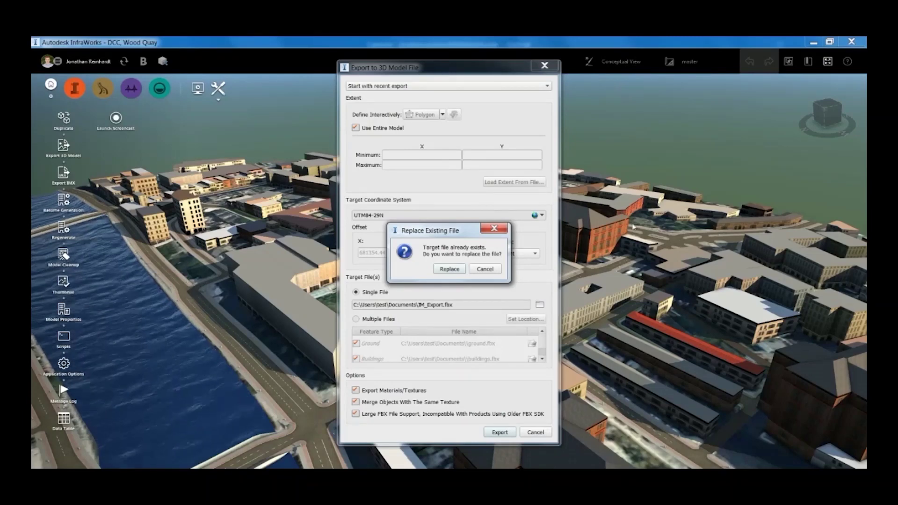
{"action": "key", "text": "Return"}
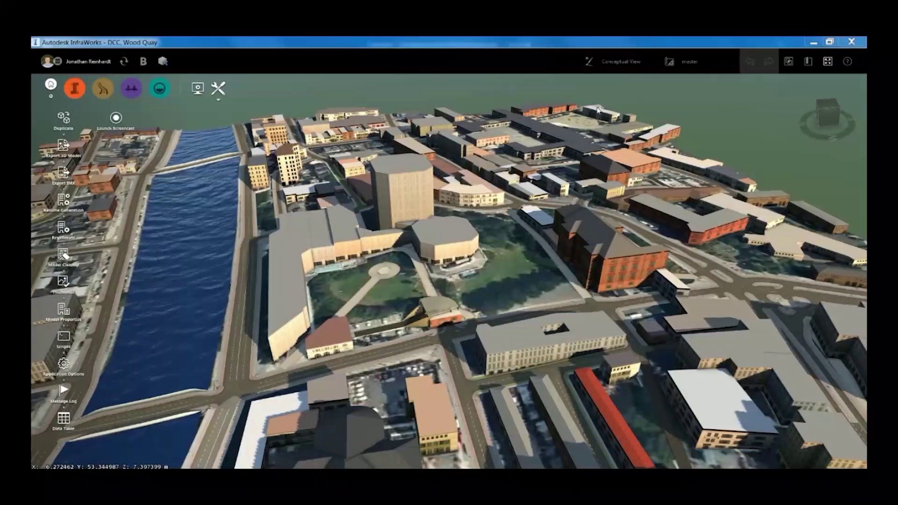
Step: Locate the exported IM_Export.fbx in the Documents library using Windows Explorer and select it
{"action": "key", "text": "super+e"}
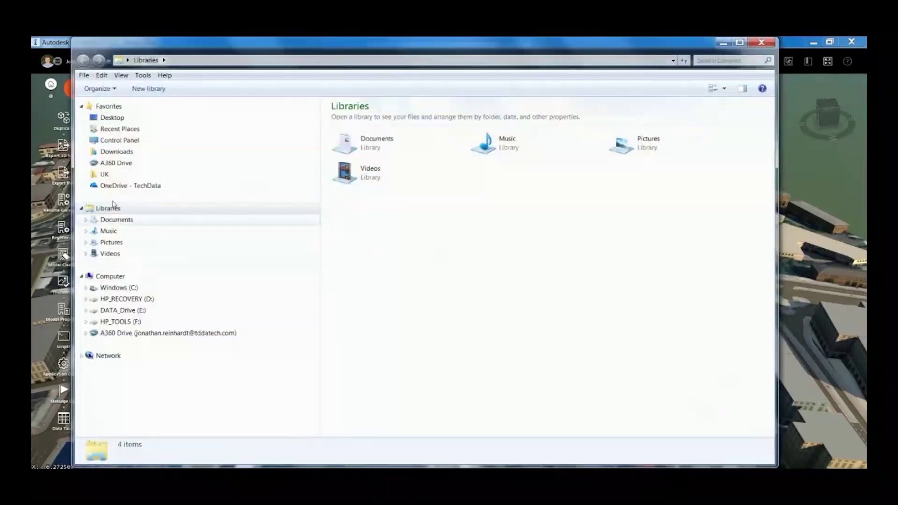
{"action": "left_click", "coordinate": [113, 218]}
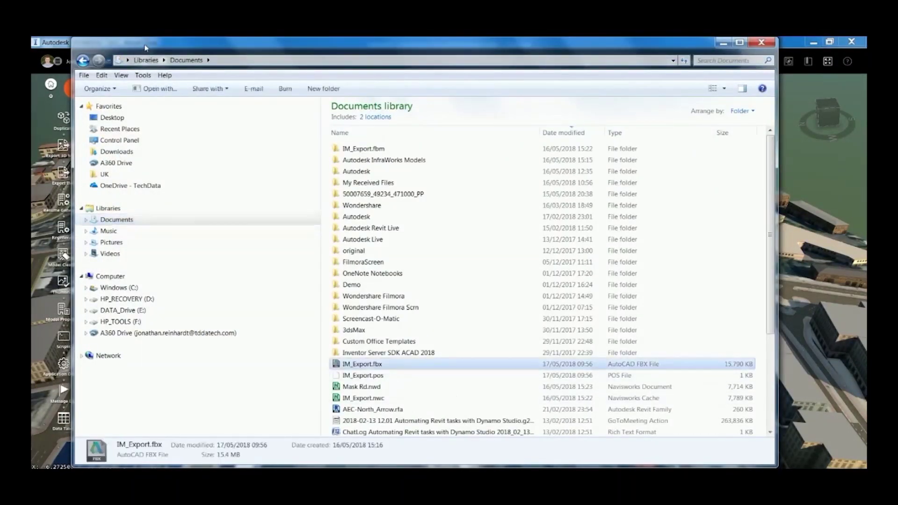
{"action": "left_click", "coordinate": [369, 364]}
Step: Launch Navisworks Manage 2018 from the installed Autodesk programs
{"action": "key", "text": "super"}
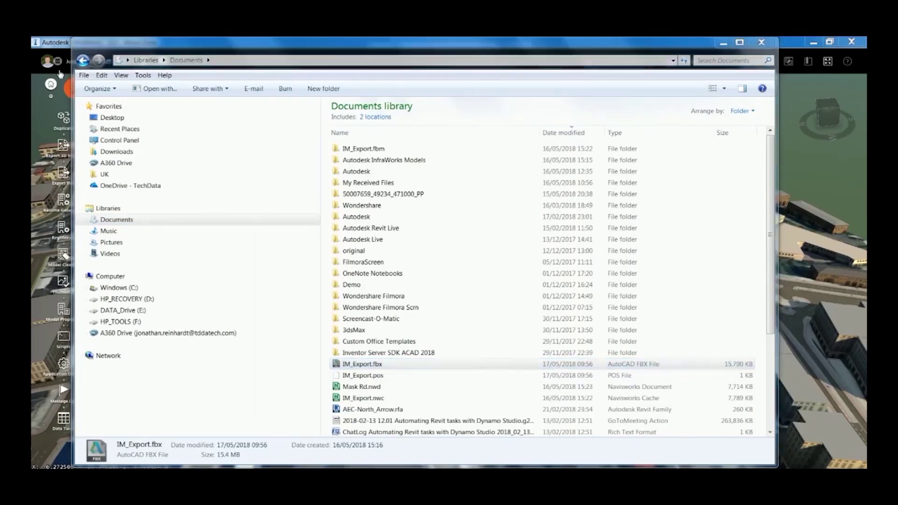
{"action": "left_click", "coordinate": [75, 434]}
{"action": "scroll", "coordinate": [99, 349], "scroll_direction": "down", "scroll_amount": 10}
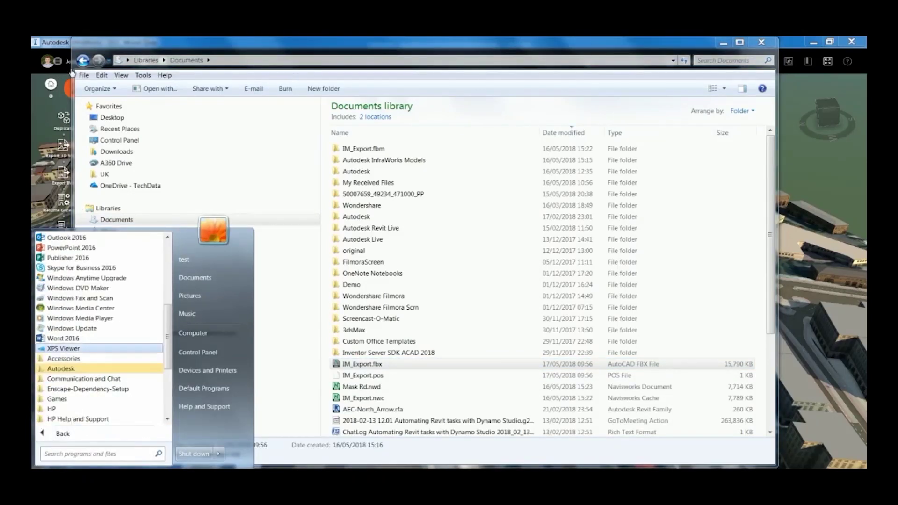
{"action": "key", "text": "Up"}
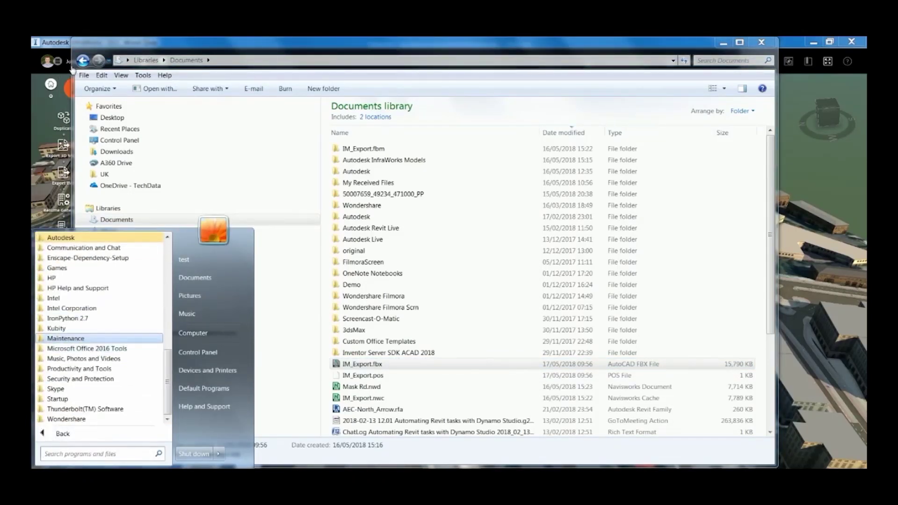
{"action": "key", "text": "Down"}
{"action": "key", "text": "Up"}
{"action": "key", "text": "Home"}
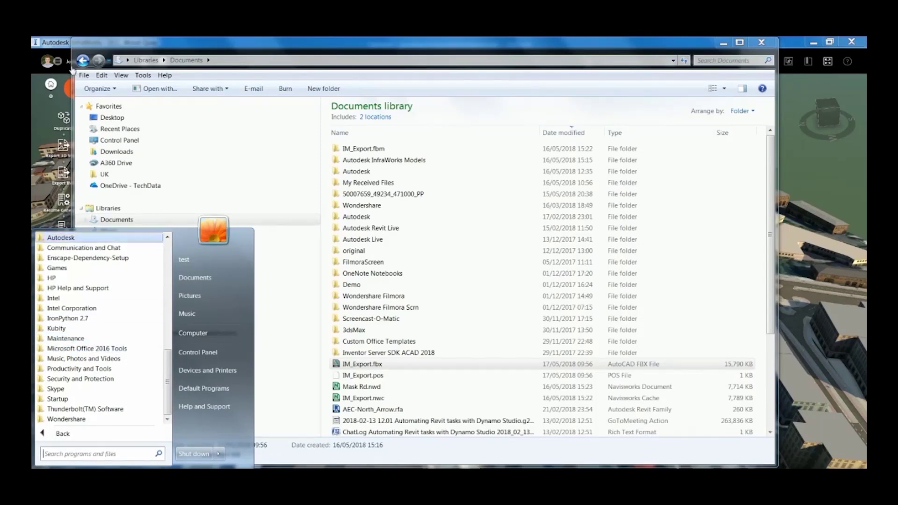
{"action": "key", "text": "Return"}
{"action": "key", "text": "Down"}
{"action": "key", "text": "Down"}
{"action": "key", "text": "Down"}
{"action": "key", "text": "Down"}
{"action": "key", "text": "Down"}
{"action": "key", "text": "Down"}
{"action": "key", "text": "Down"}
{"action": "key", "text": "Down"}
{"action": "key", "text": "Down"}
{"action": "key", "text": "Down"}
{"action": "key", "text": "Down"}
{"action": "key", "text": "Down"}
{"action": "key", "text": "Down"}
{"action": "key", "text": "Down"}
{"action": "key", "text": "Down"}
{"action": "key", "text": "Down"}
{"action": "key", "text": "Down"}
{"action": "key", "text": "Down"}
{"action": "key", "text": "Down"}
{"action": "key", "text": "Down"}
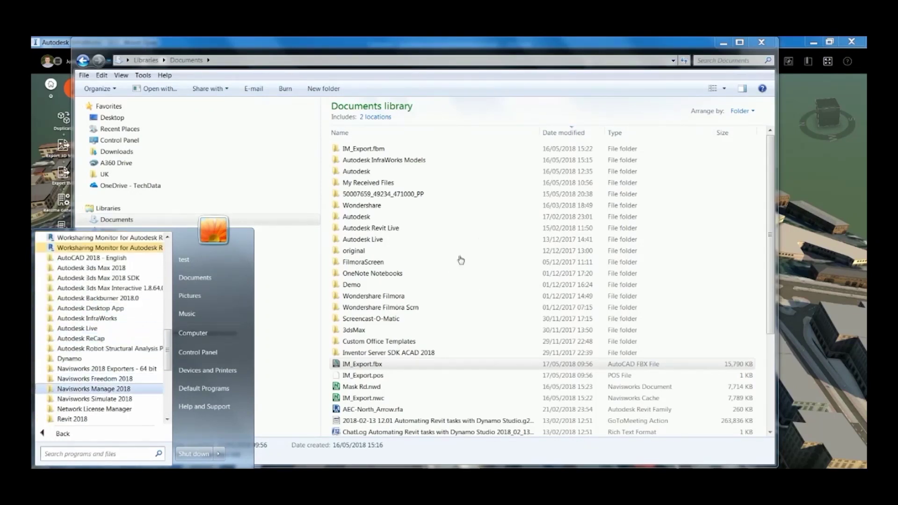
{"action": "key", "text": "Return"}
{"action": "key", "text": "Down"}
{"action": "key", "text": "Down"}
{"action": "key", "text": "Down"}
{"action": "key", "text": "Down"}
{"action": "key", "text": "Up"}
{"action": "key", "text": "Up"}
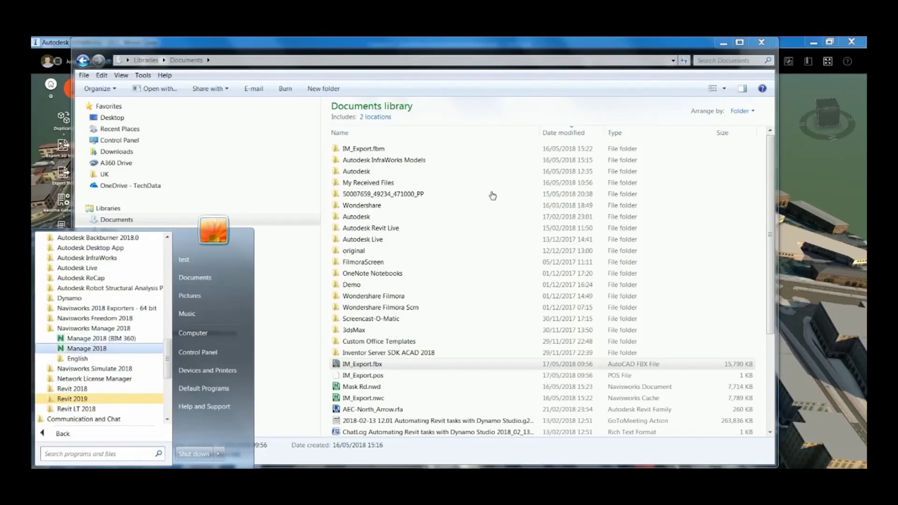
{"action": "key", "text": "Return"}
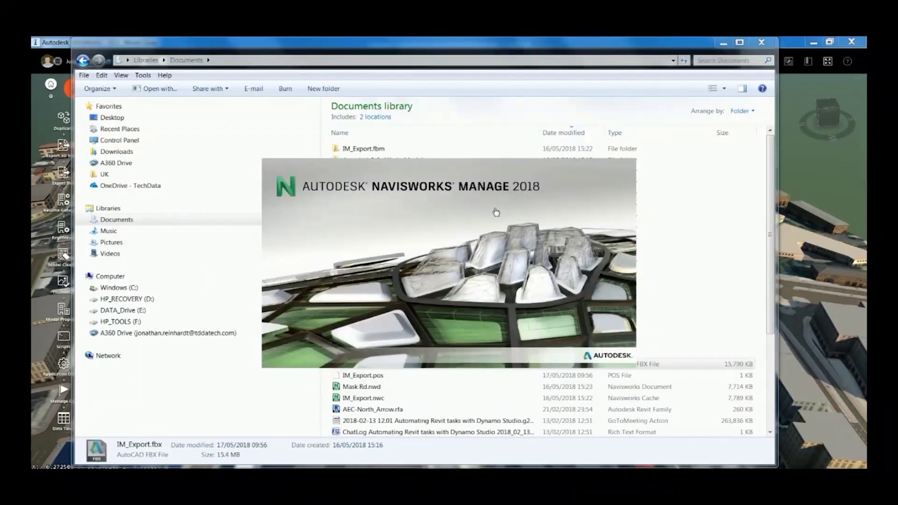
Step: Append IM_Export.fbx from the My Documents folder to the empty Navisworks scene
{"action": "key", "text": "alt+h"}
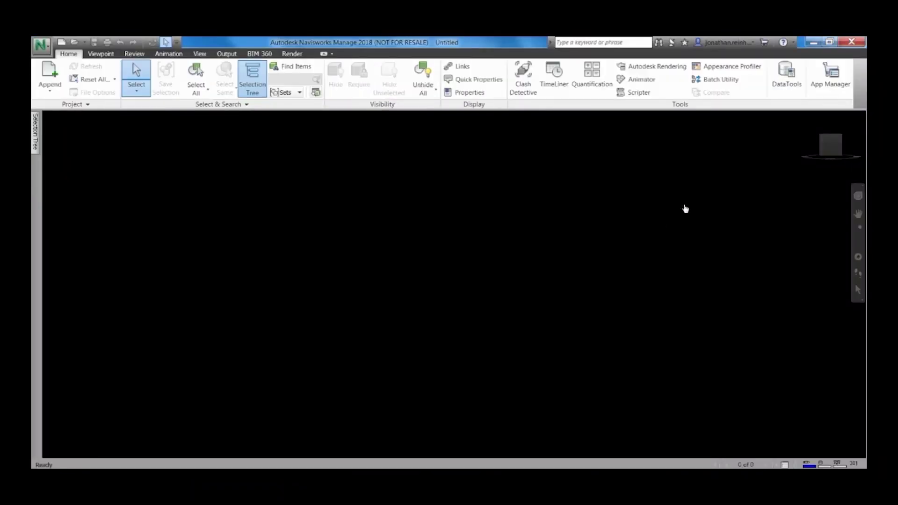
{"action": "key", "text": "a"}
{"action": "key", "text": "Return"}
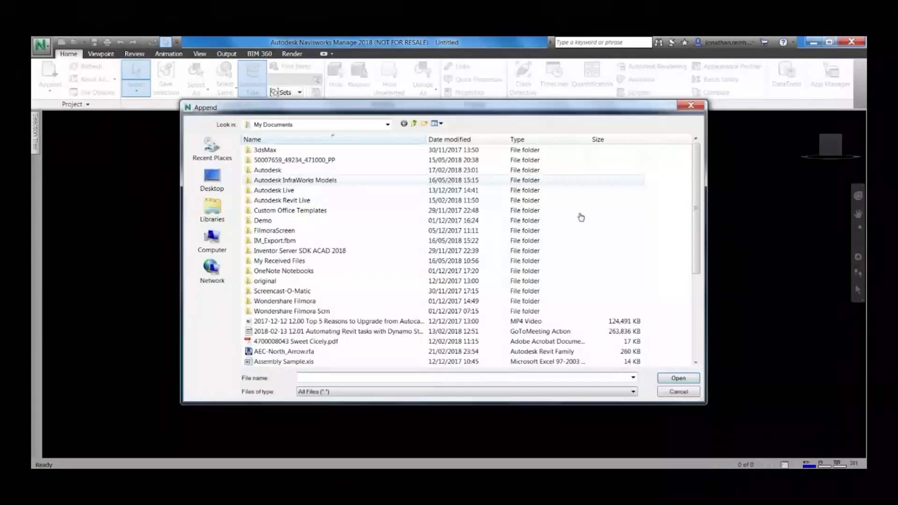
{"action": "scroll", "coordinate": [473, 234], "scroll_direction": "down", "scroll_amount": 5}
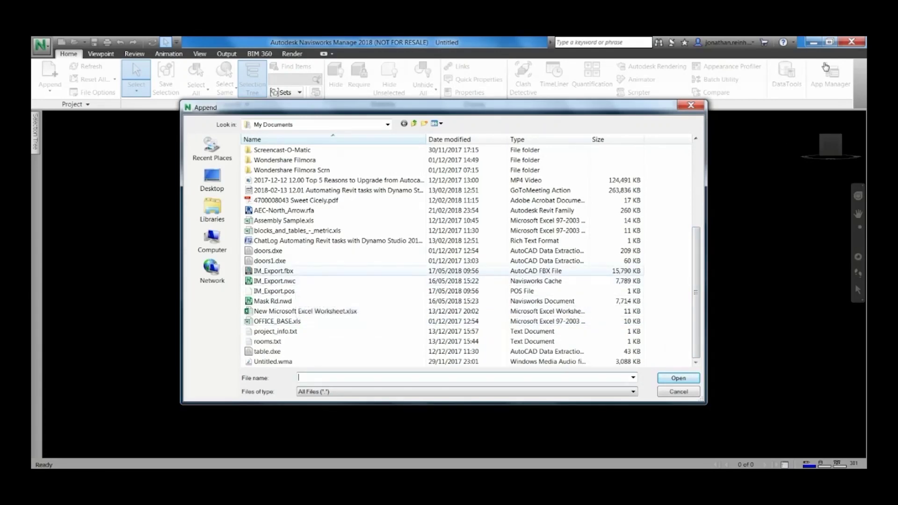
{"action": "left_click", "coordinate": [281, 271]}
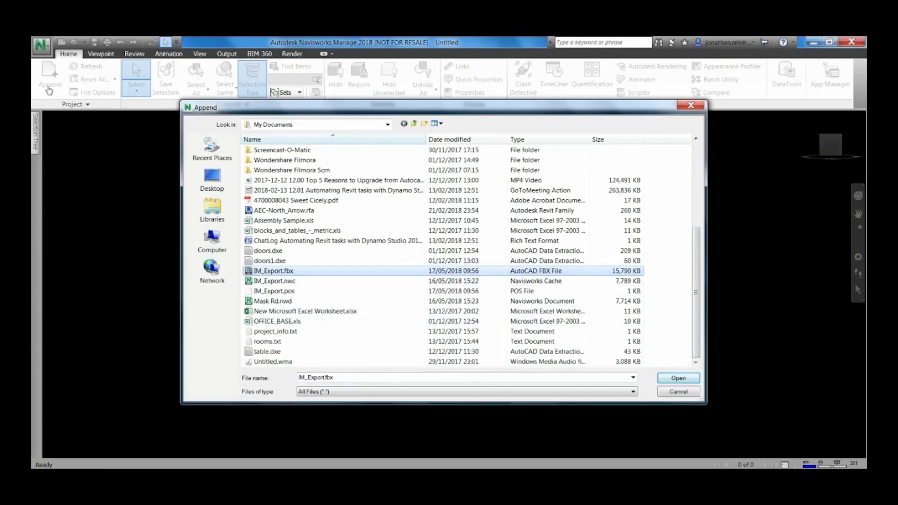
{"action": "left_click", "coordinate": [678, 378]}
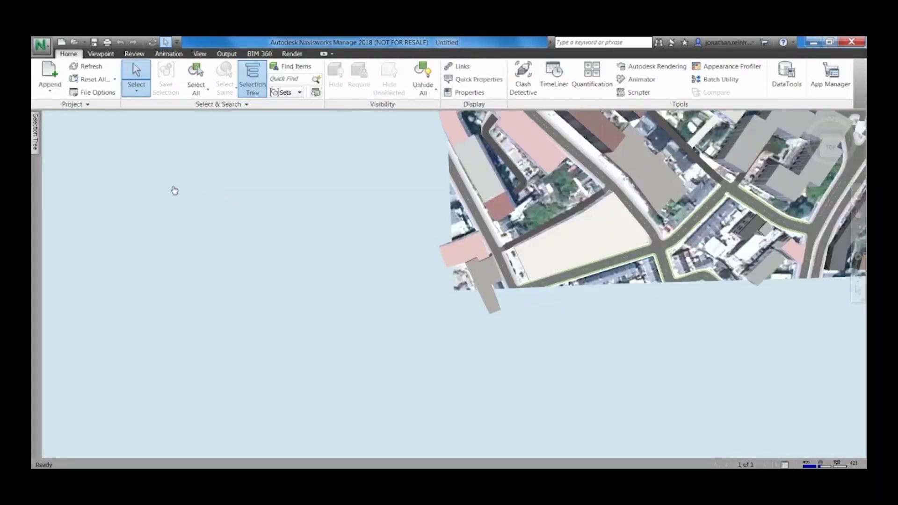
Step: Examine the appended city model from above and at an angle, looking at the river, roads and surrounding buildings
{"action": "scroll", "coordinate": [448, 337], "scroll_direction": "down", "scroll_amount": 5}
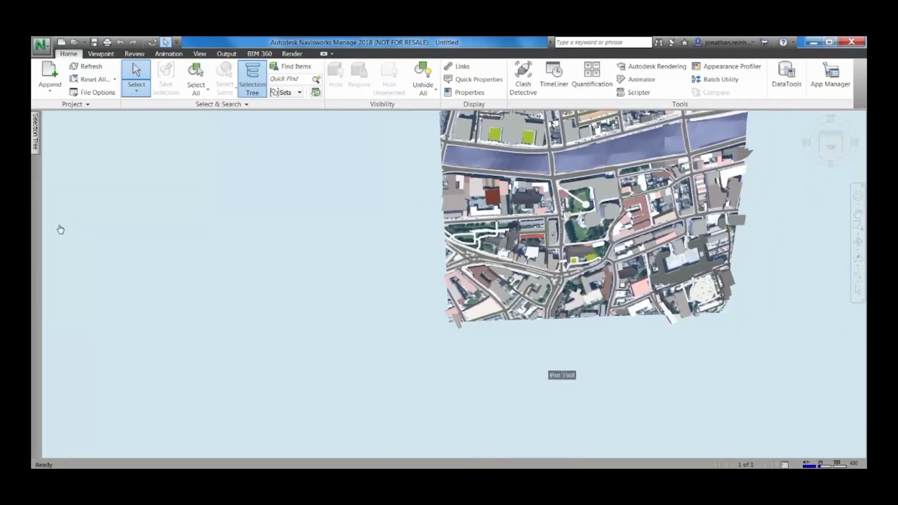
{"action": "middle_click_drag", "start_coordinate": [561, 365], "coordinate": [302, 383]}
{"action": "middle_click_drag", "start_coordinate": [506, 361], "coordinate": [513, 383]}
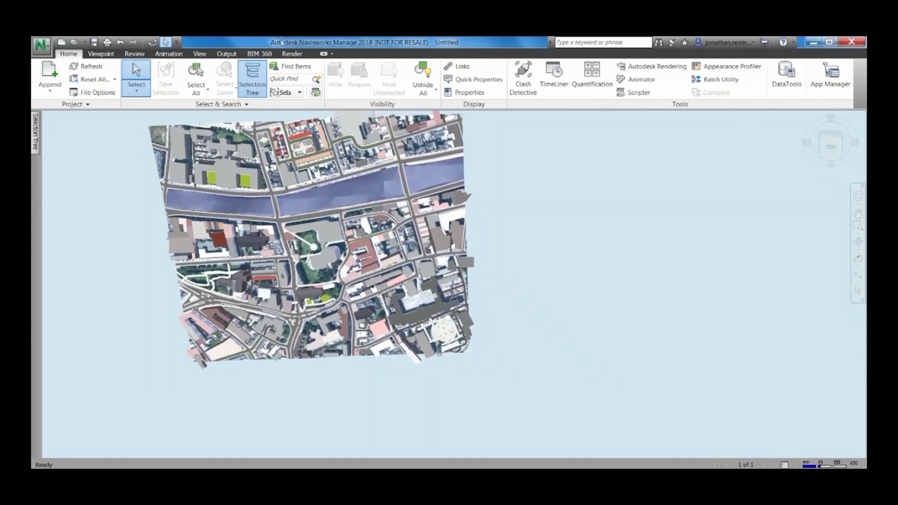
{"action": "middle_click_drag", "start_coordinate": [496, 349], "coordinate": [468, 299], "text": "shift"}
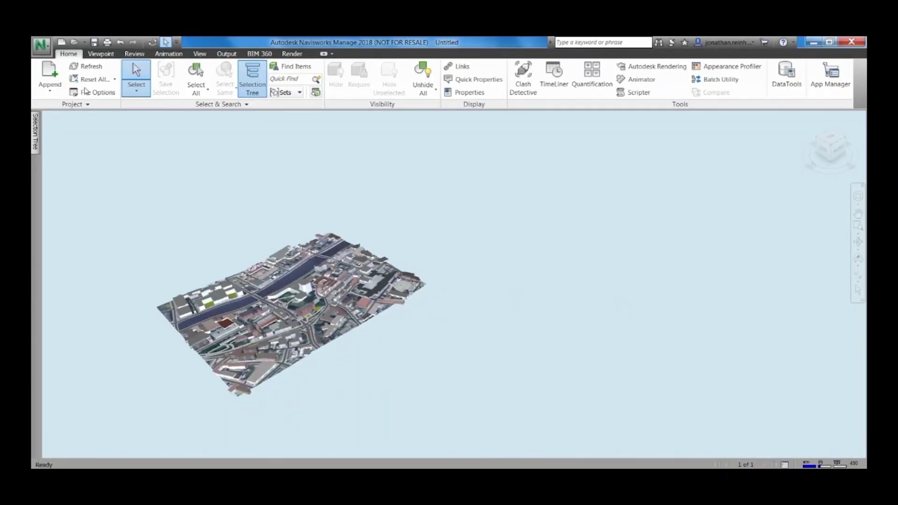
{"action": "scroll", "coordinate": [260, 283], "scroll_direction": "up", "scroll_amount": 5}
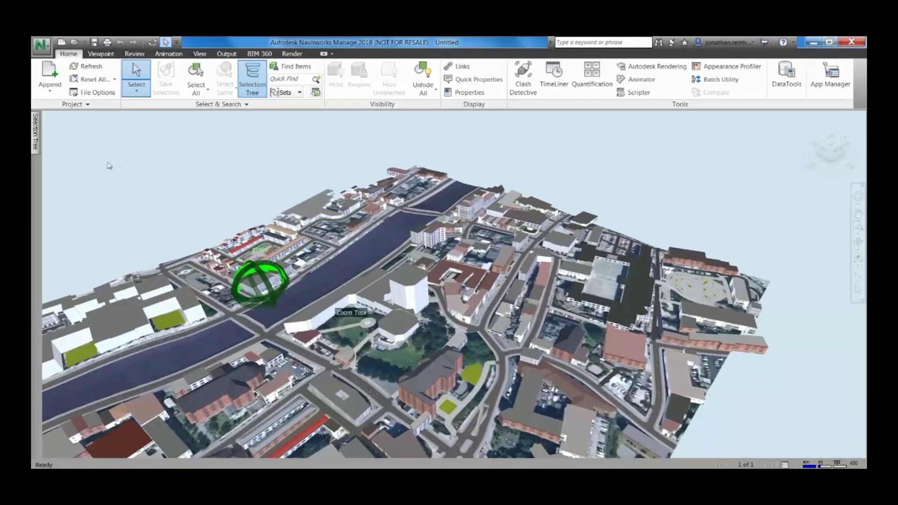
{"action": "middle_click_drag", "start_coordinate": [351, 318], "coordinate": [454, 275]}
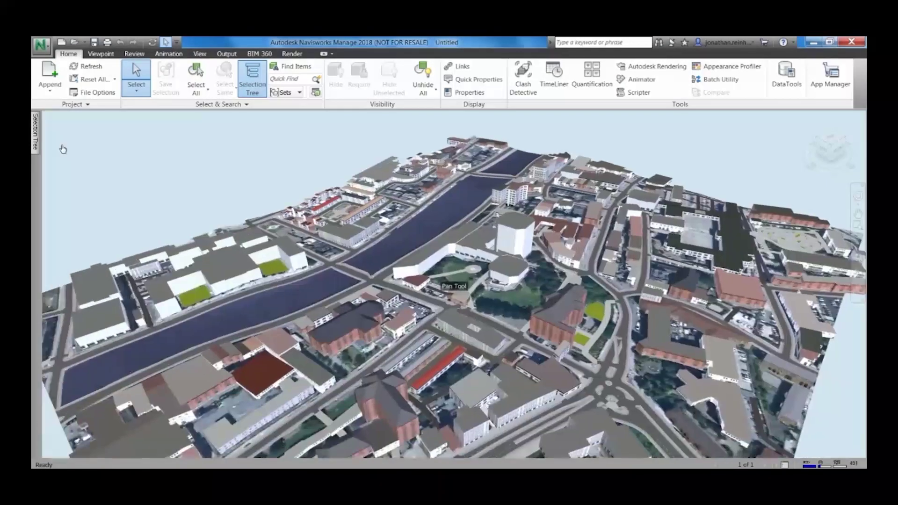
{"action": "mouse_move", "coordinate": [393, 281]}
{"action": "middle_mouse_down", "text": "shift"}
{"action": "mouse_move", "coordinate": [603, 276]}
{"action": "mouse_move", "coordinate": [760, 287]}
{"action": "mouse_move", "coordinate": [770, 279]}
{"action": "mouse_move", "coordinate": [460, 286]}
{"action": "mouse_move", "coordinate": [495, 295]}
{"action": "mouse_move", "coordinate": [456, 272]}
{"action": "mouse_move", "coordinate": [456, 297]}
{"action": "middle_mouse_up", "text": "shift"}
{"action": "middle_click_drag", "start_coordinate": [491, 433], "coordinate": [437, 460]}
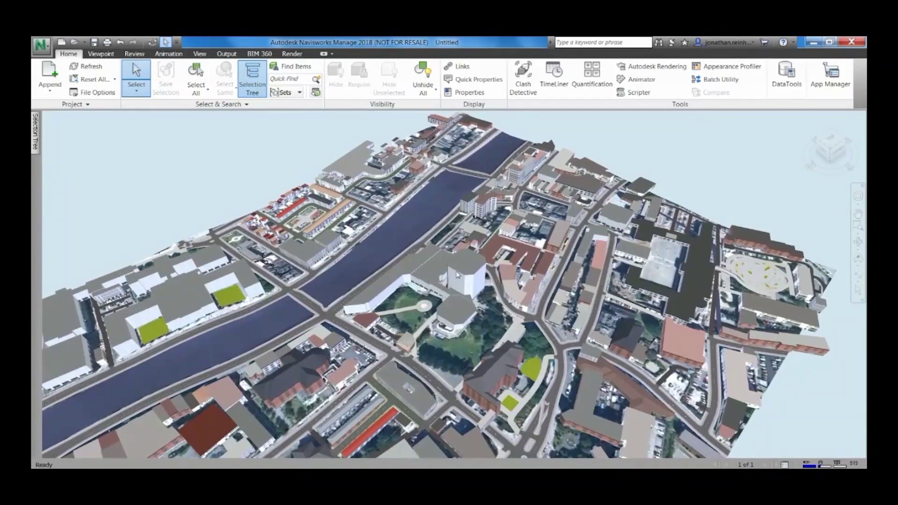
Step: Publish the scene as an NWD file with the title DCC Wood Quay, saved in My Documents as DCC Wood Quay
{"action": "left_click", "coordinate": [227, 54]}
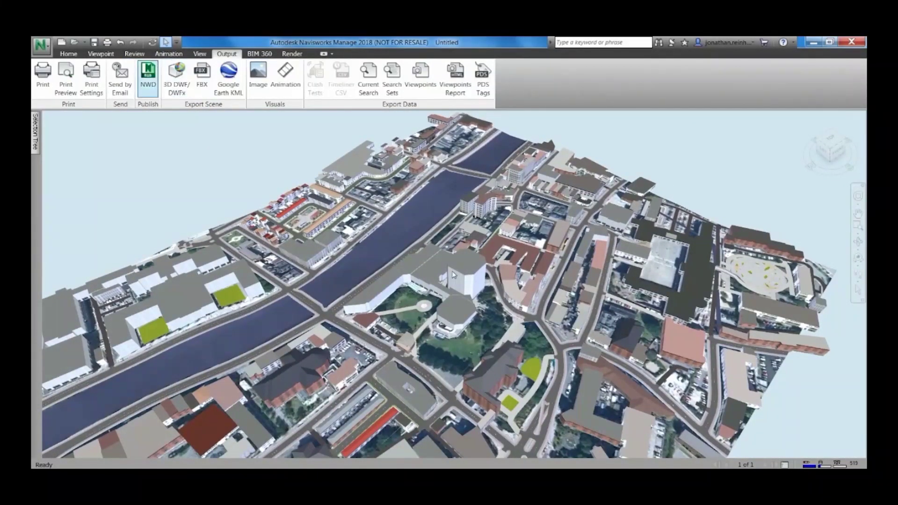
{"action": "left_click", "coordinate": [147, 77]}
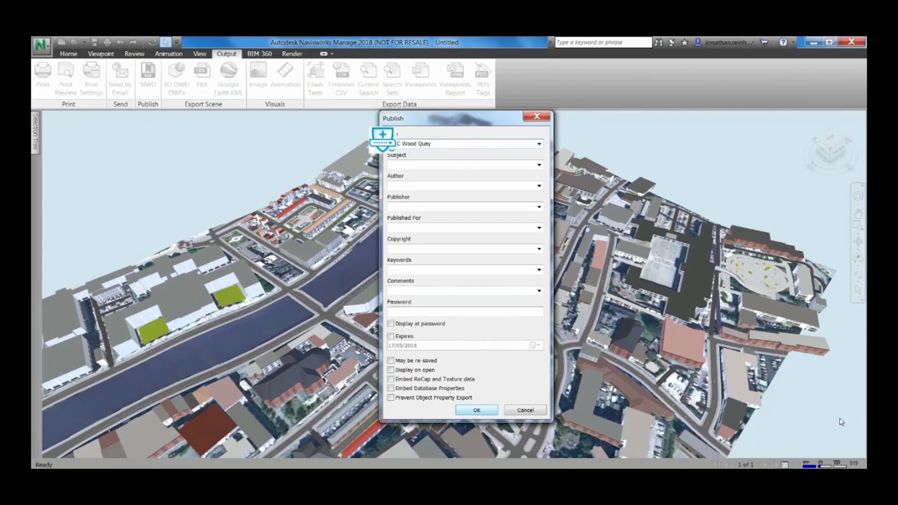
{"action": "key", "text": "Return"}
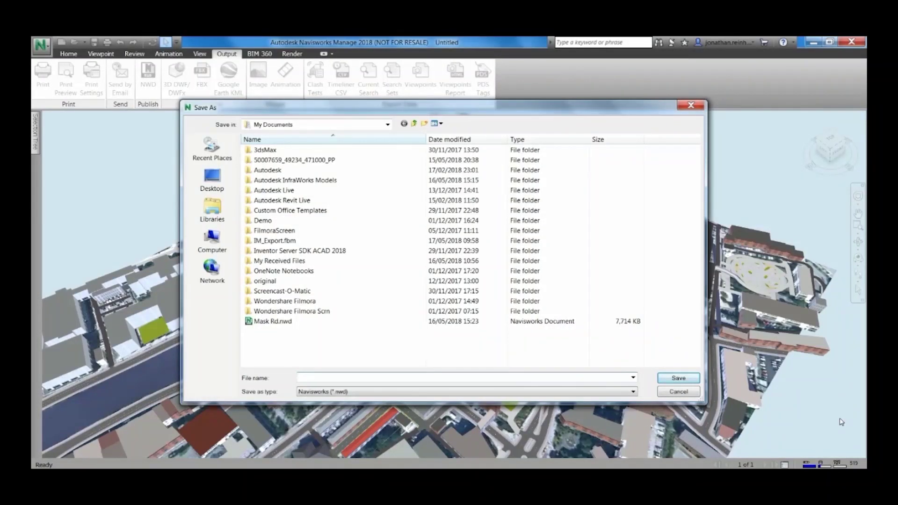
{"action": "type", "text": "DCC Wood Quay"}
{"action": "key", "text": "Return"}
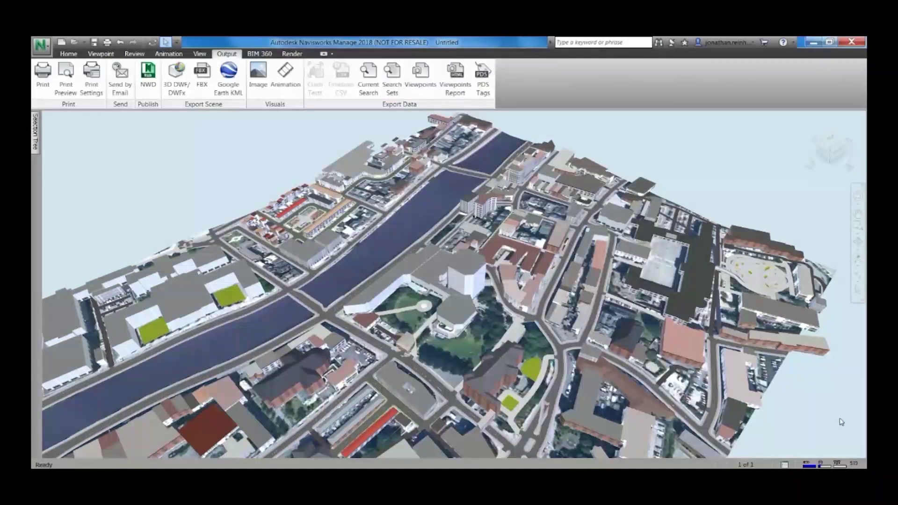
Step: Launch Revit 2018 from the installed Autodesk programs
{"action": "key", "text": "super"}
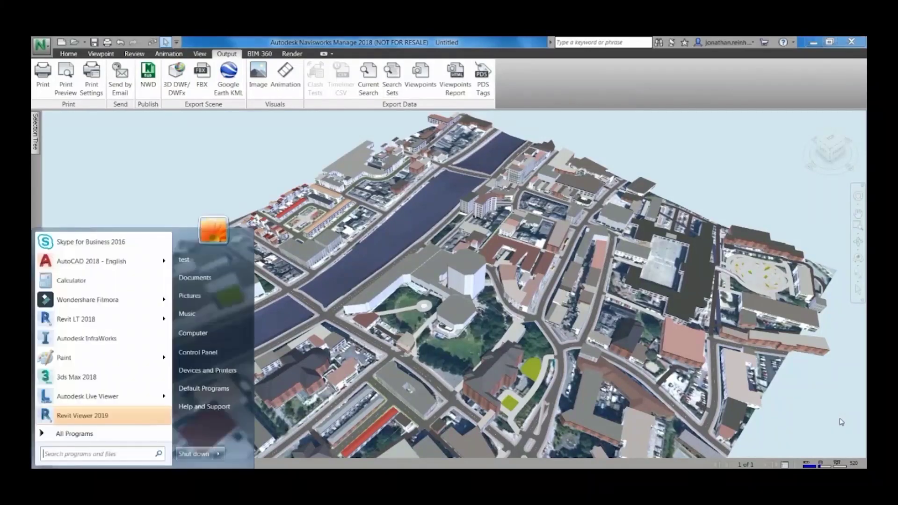
{"action": "left_click", "coordinate": [75, 433]}
{"action": "scroll", "coordinate": [98, 358], "scroll_direction": "down", "scroll_amount": 10}
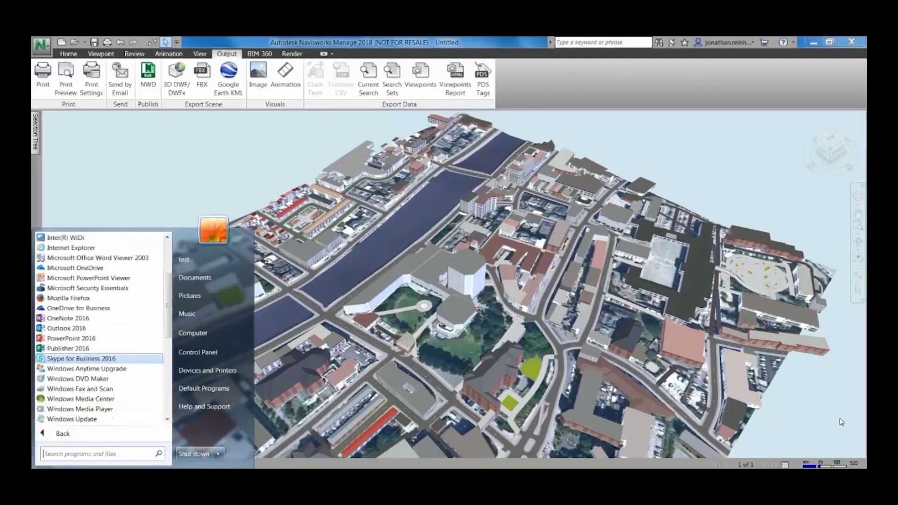
{"action": "key", "text": "Up"}
{"action": "key", "text": "Up"}
{"action": "key", "text": "Up"}
{"action": "key", "text": "Up"}
{"action": "key", "text": "Up"}
{"action": "key", "text": "Up"}
{"action": "key", "text": "Up"}
{"action": "key", "text": "Up"}
{"action": "key", "text": "Up"}
{"action": "key", "text": "Up"}
{"action": "key", "text": "Up"}
{"action": "key", "text": "Right"}
{"action": "key", "text": "Down"}
{"action": "key", "text": "Down"}
{"action": "key", "text": "Down"}
{"action": "key", "text": "Down"}
{"action": "key", "text": "Down"}
{"action": "key", "text": "Down"}
{"action": "key", "text": "Down"}
{"action": "key", "text": "Down"}
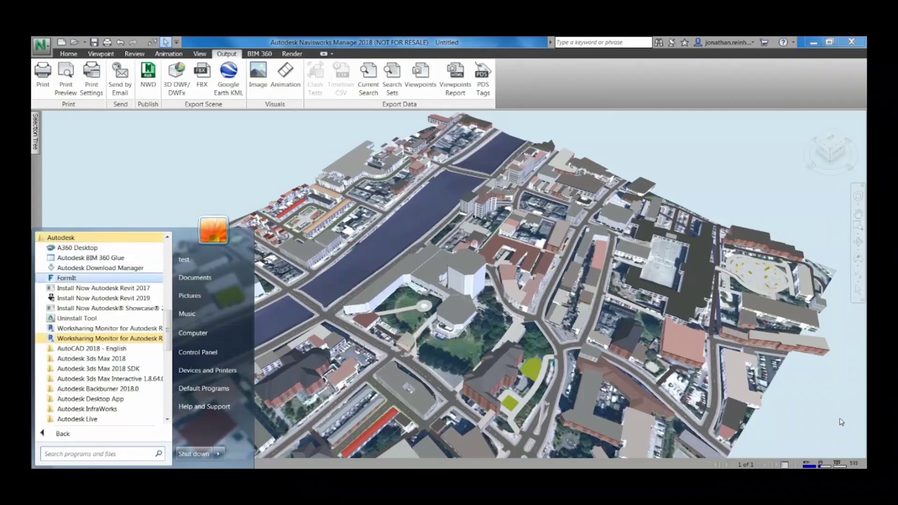
{"action": "key", "text": "Down"}
{"action": "key", "text": "Down"}
{"action": "key", "text": "Down"}
{"action": "key", "text": "Down"}
{"action": "key", "text": "Down"}
{"action": "key", "text": "Down"}
{"action": "key", "text": "Down"}
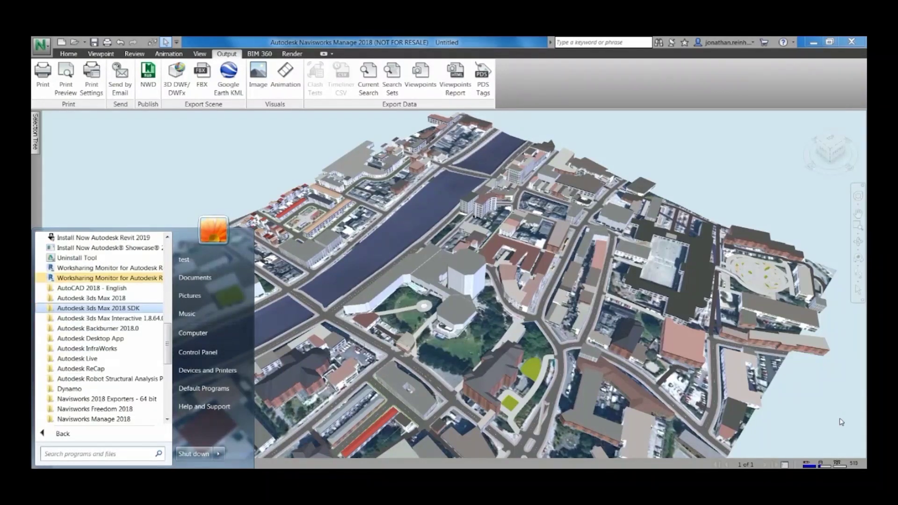
{"action": "key", "text": "Down"}
{"action": "key", "text": "Down"}
{"action": "key", "text": "Down"}
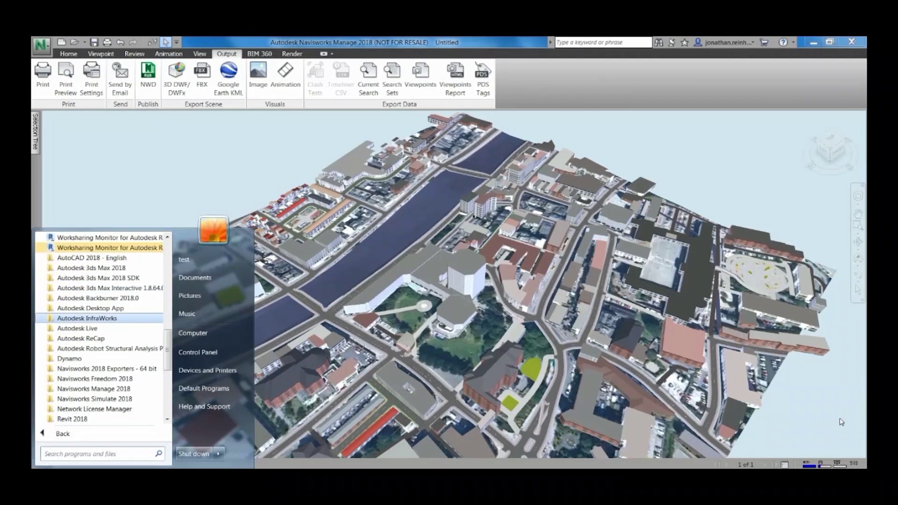
{"action": "left_click", "coordinate": [72, 419]}
{"action": "scroll", "coordinate": [94, 359], "scroll_direction": "down", "scroll_amount": 1}
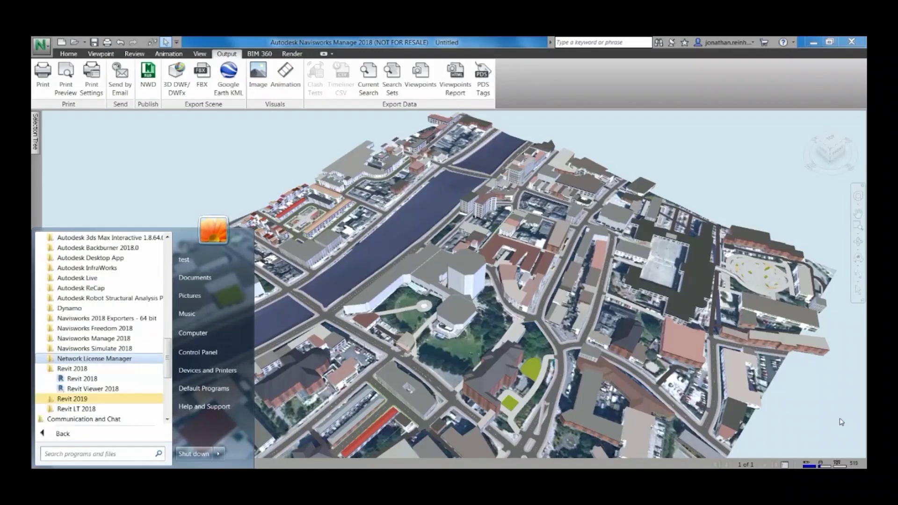
{"action": "key", "text": "Down"}
{"action": "key", "text": "Down"}
{"action": "key", "text": "Return"}
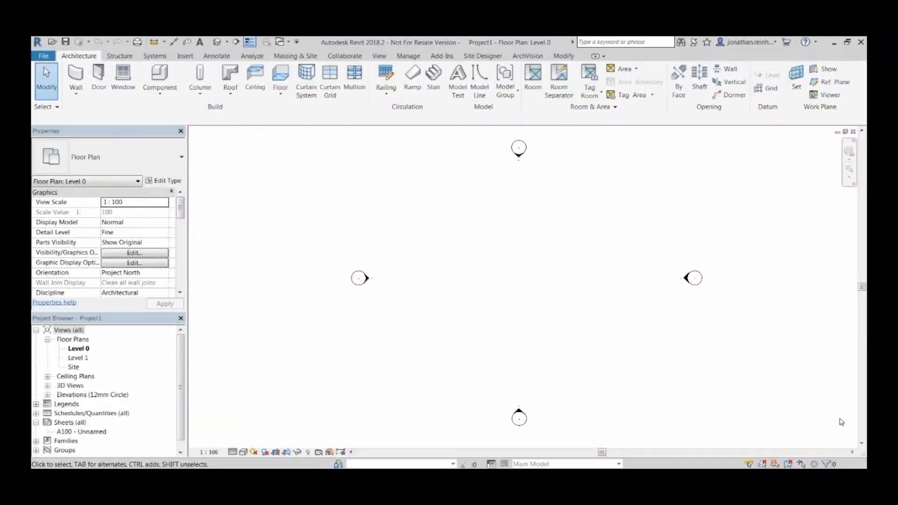
Step: Open the default 3D view and link DCC Wood Quay.nwd as a coordination model positioned By Shared Coordinates
{"action": "left_click", "coordinate": [217, 43]}
{"action": "left_click", "coordinate": [185, 56]}
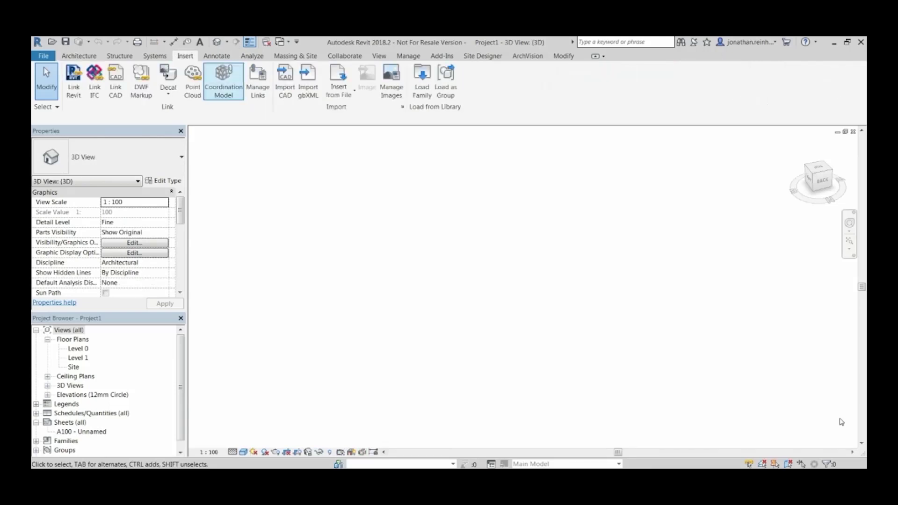
{"action": "left_click", "coordinate": [223, 81]}
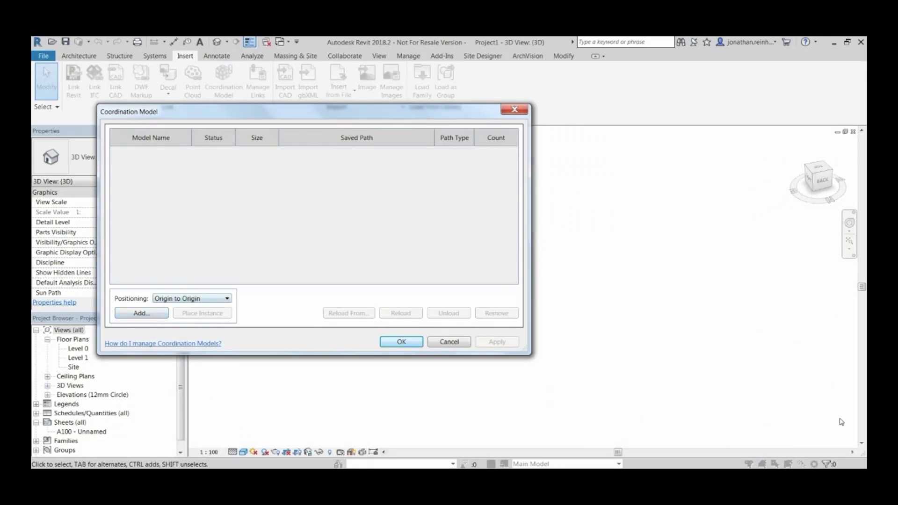
{"action": "left_click", "coordinate": [206, 298]}
{"action": "left_click", "coordinate": [191, 316]}
{"action": "left_click", "coordinate": [141, 312]}
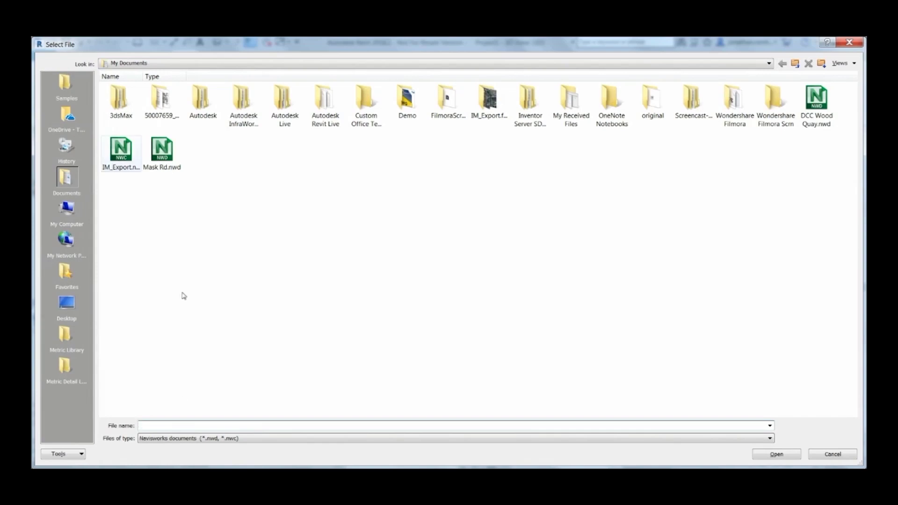
{"action": "left_click", "coordinate": [817, 106]}
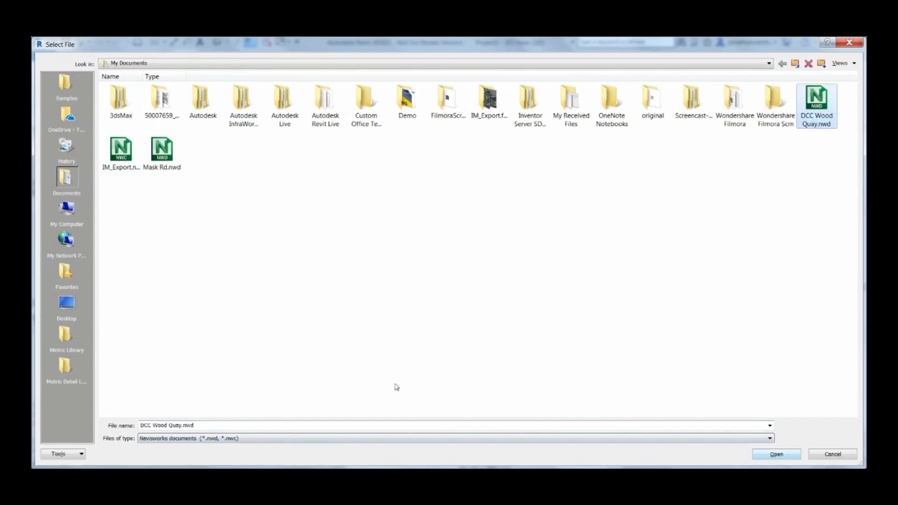
{"action": "key", "text": "Return"}
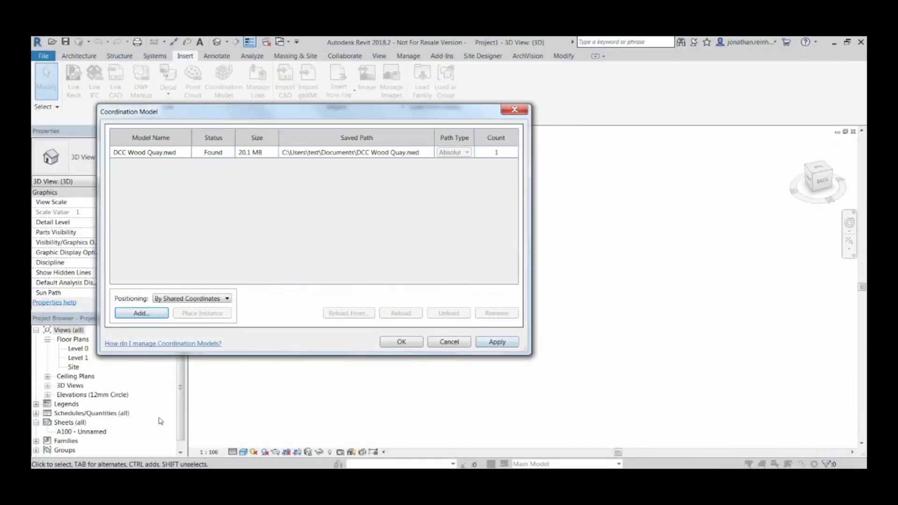
{"action": "key", "text": "Return"}
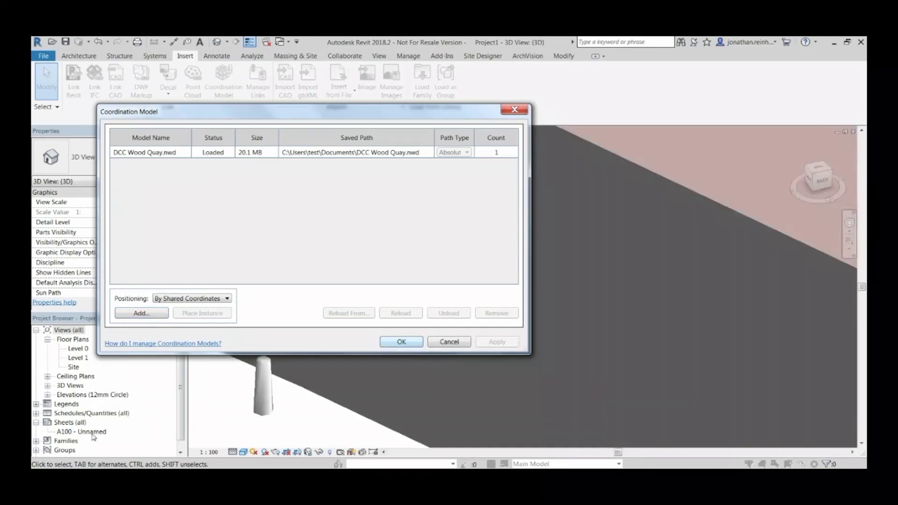
{"action": "key", "text": "Return"}
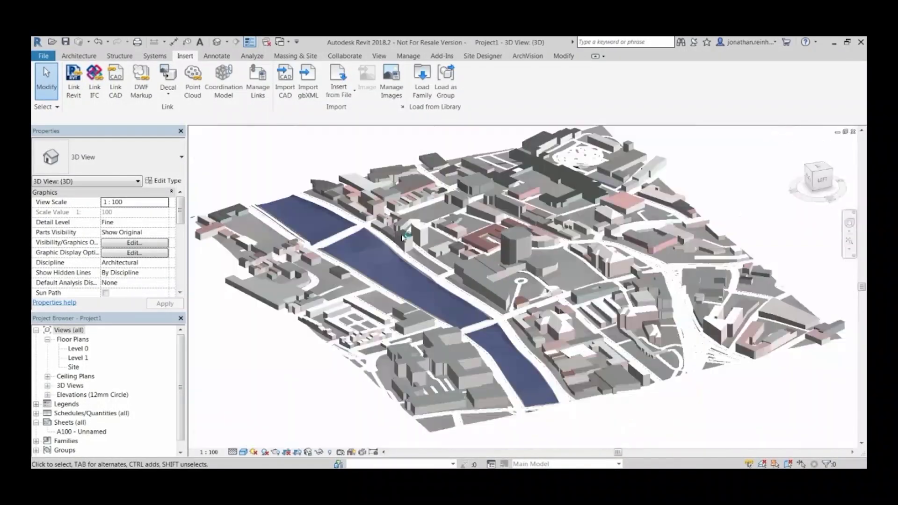
Step: Look at the linked city model from the opposite side of the river and from directly above
{"action": "middle_click_drag", "start_coordinate": [403, 237], "coordinate": [512, 292], "text": "shift"}
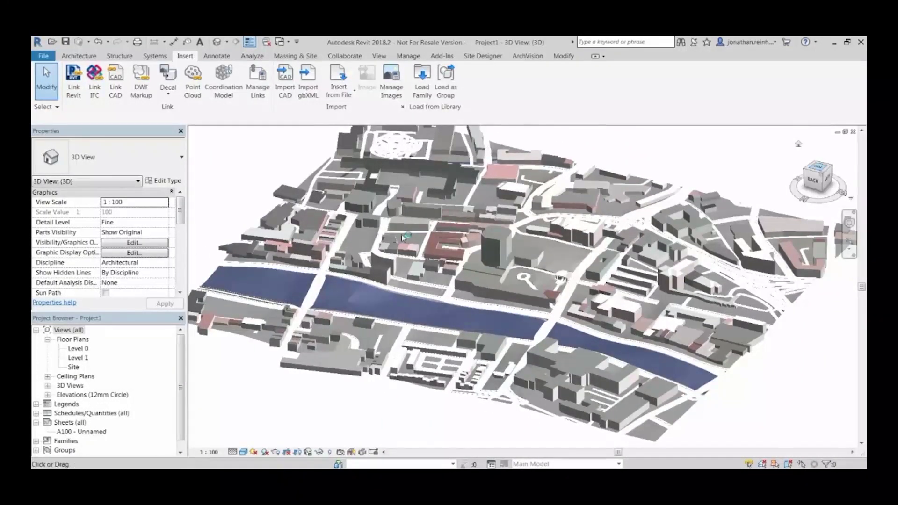
{"action": "left_click", "coordinate": [818, 172]}
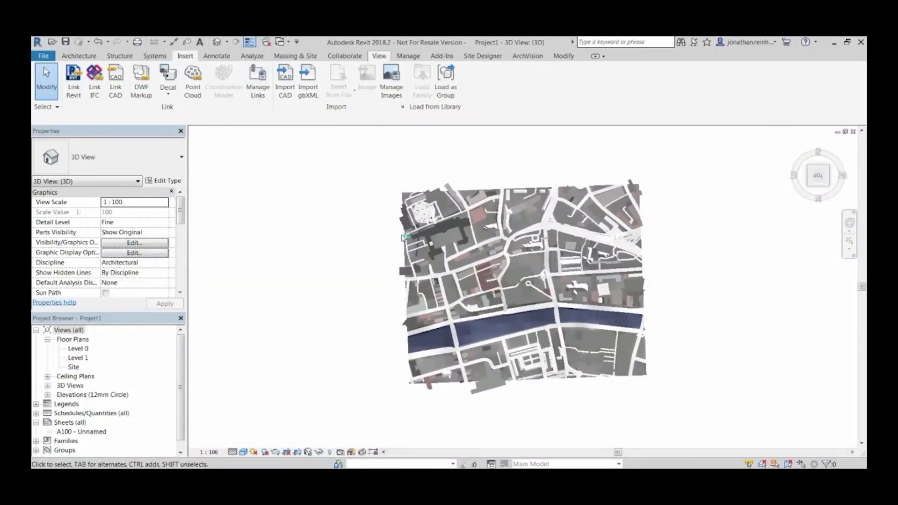